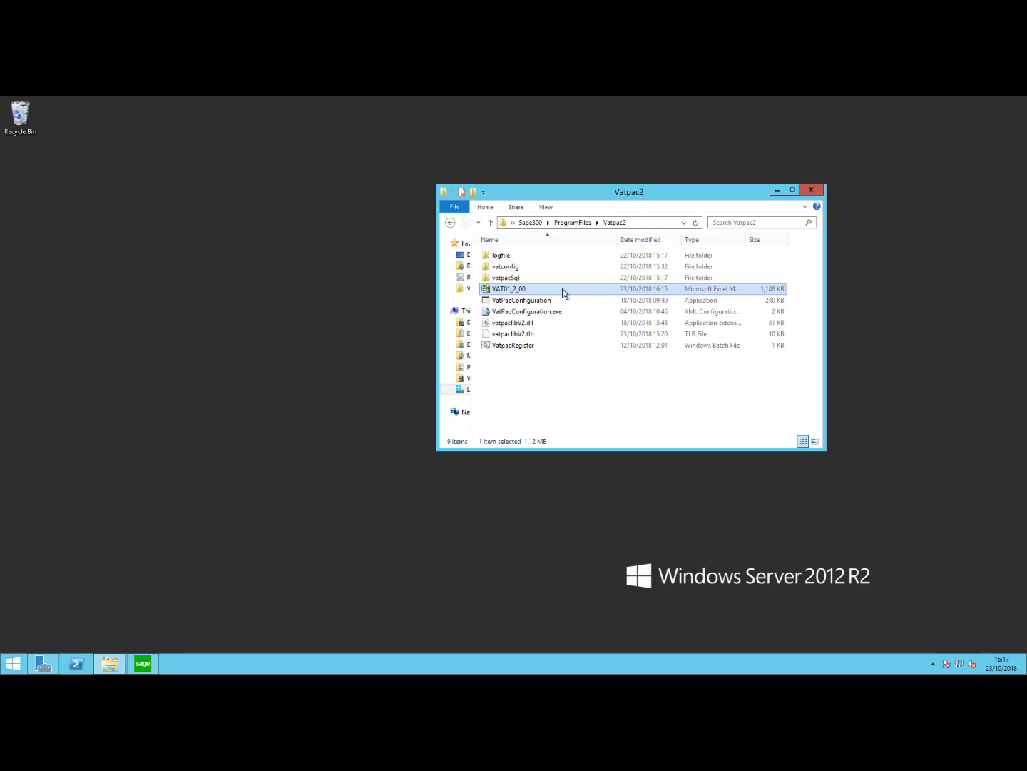
Step: Start renaming the VAT01_2_00 workbook, then cancel so its original name is kept
key("F2")
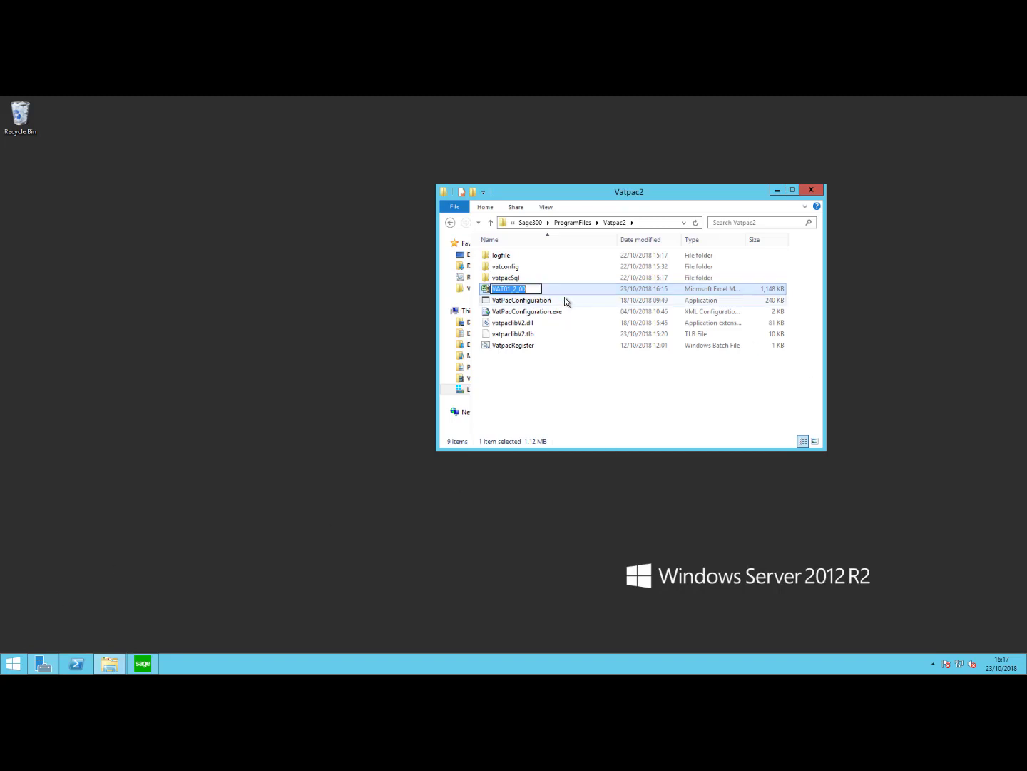
left_click(557, 366)
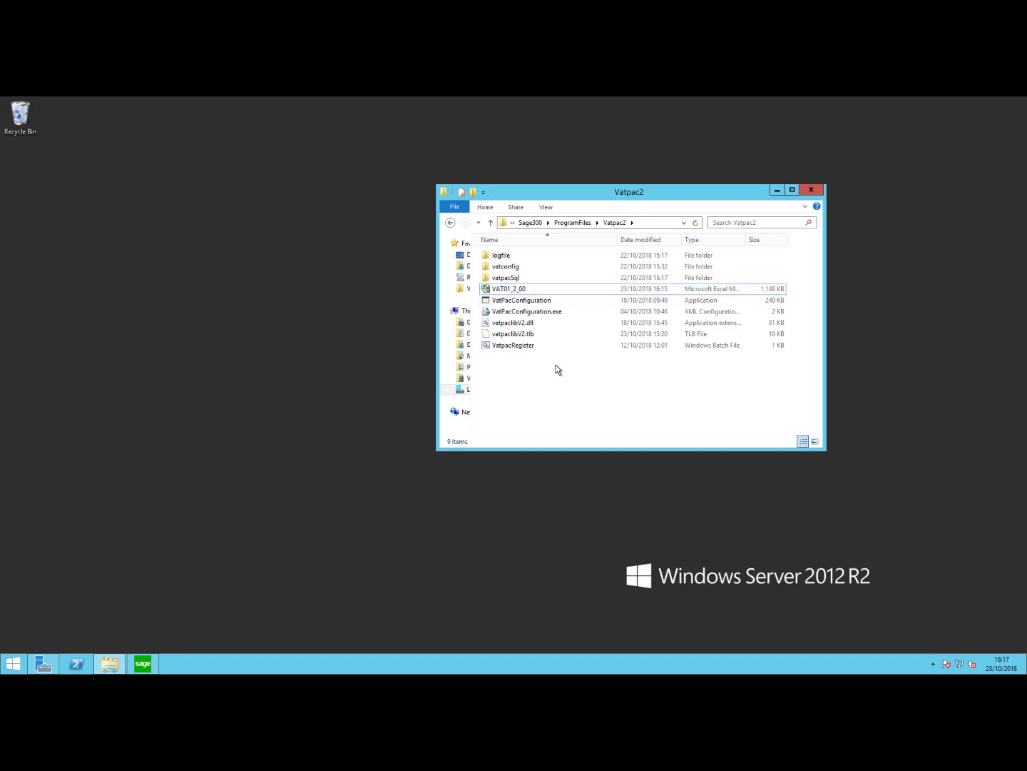
Step: Bring Sage 300 forward and launch VATpac from Tax Services to open VAT01_2_00 in Excel
left_click(140, 666)
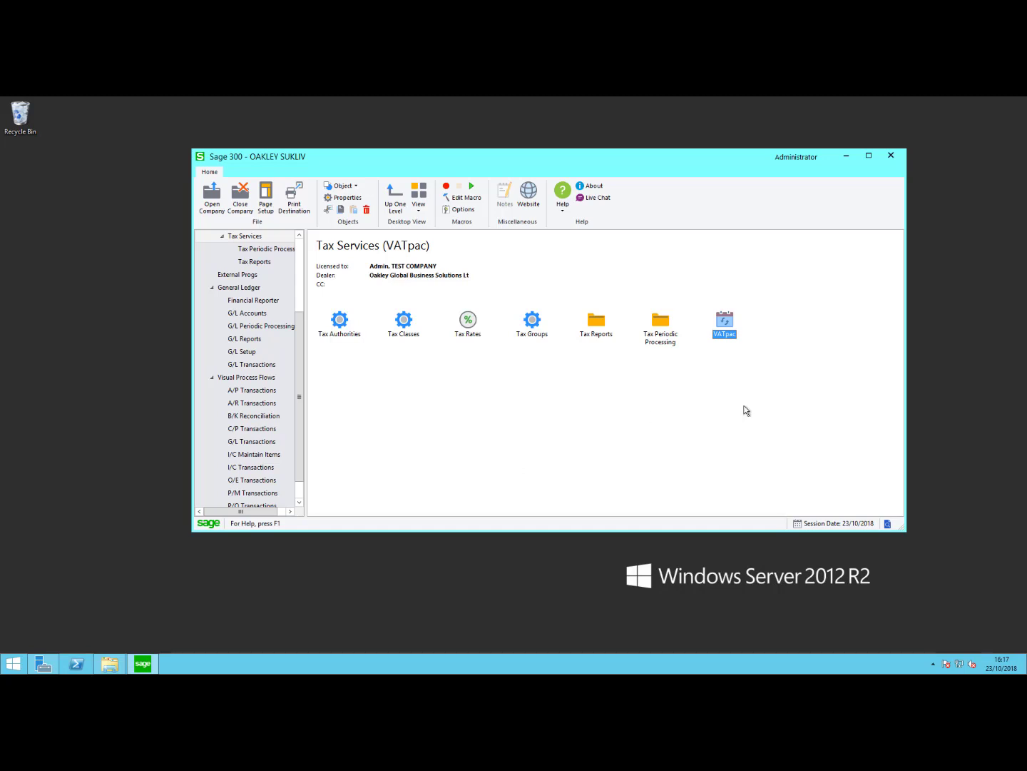
double_click(726, 325)
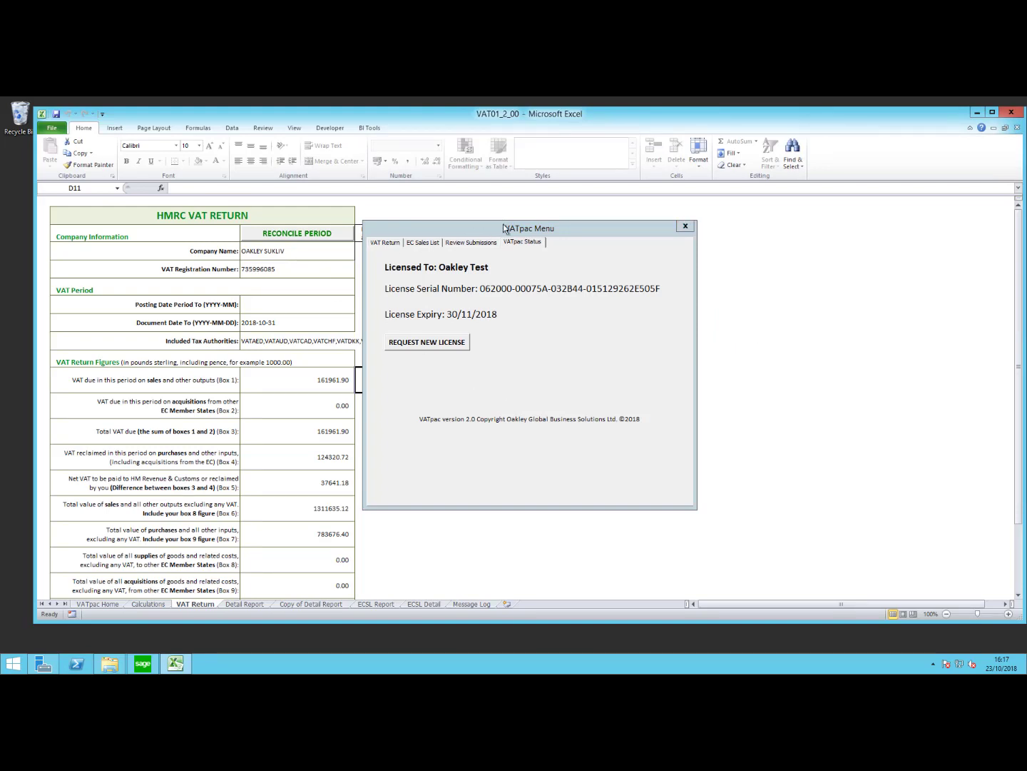
left_click_drag(494, 233, 485, 236)
left_click(377, 248)
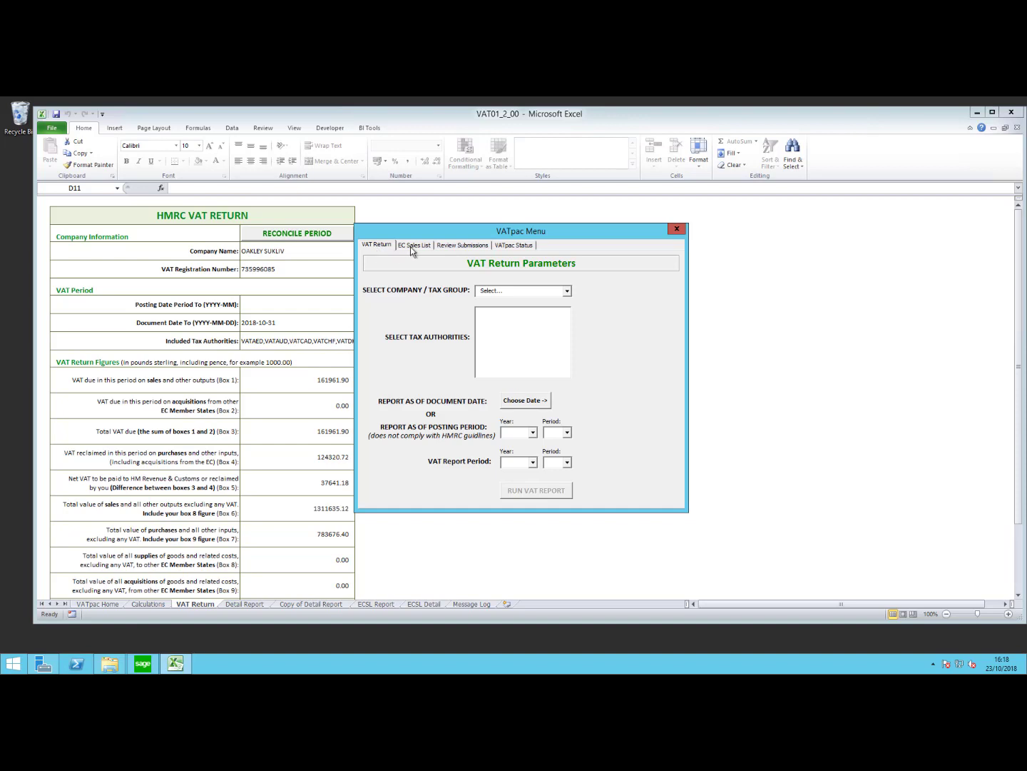
left_click(411, 246)
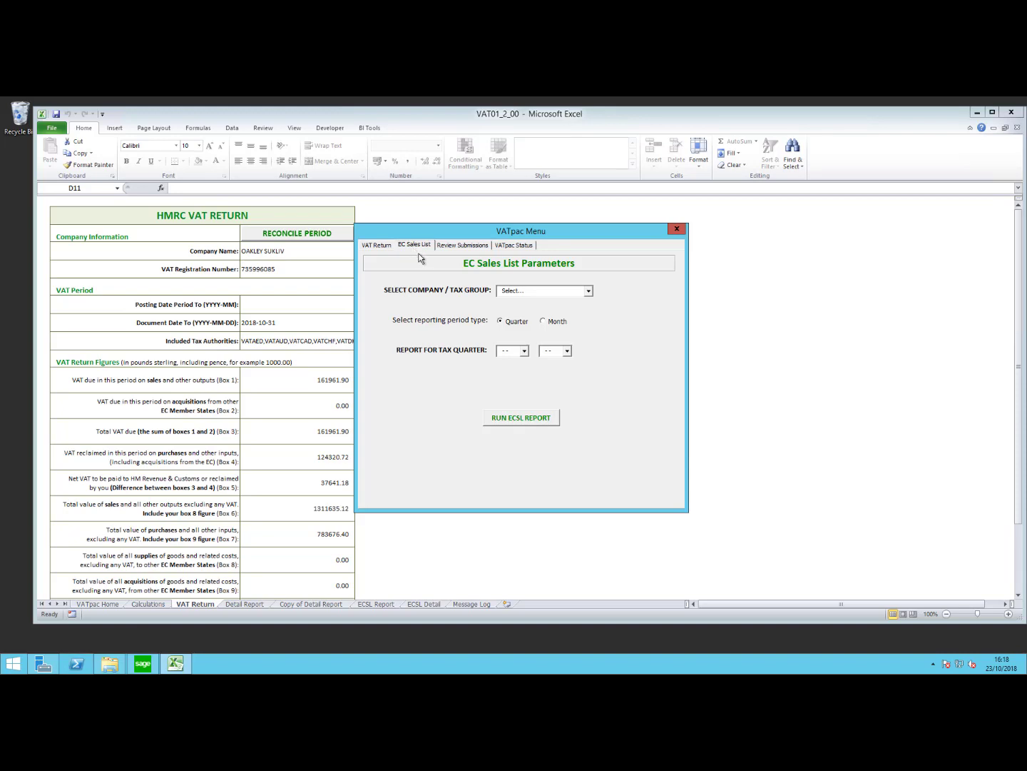
left_click(473, 248)
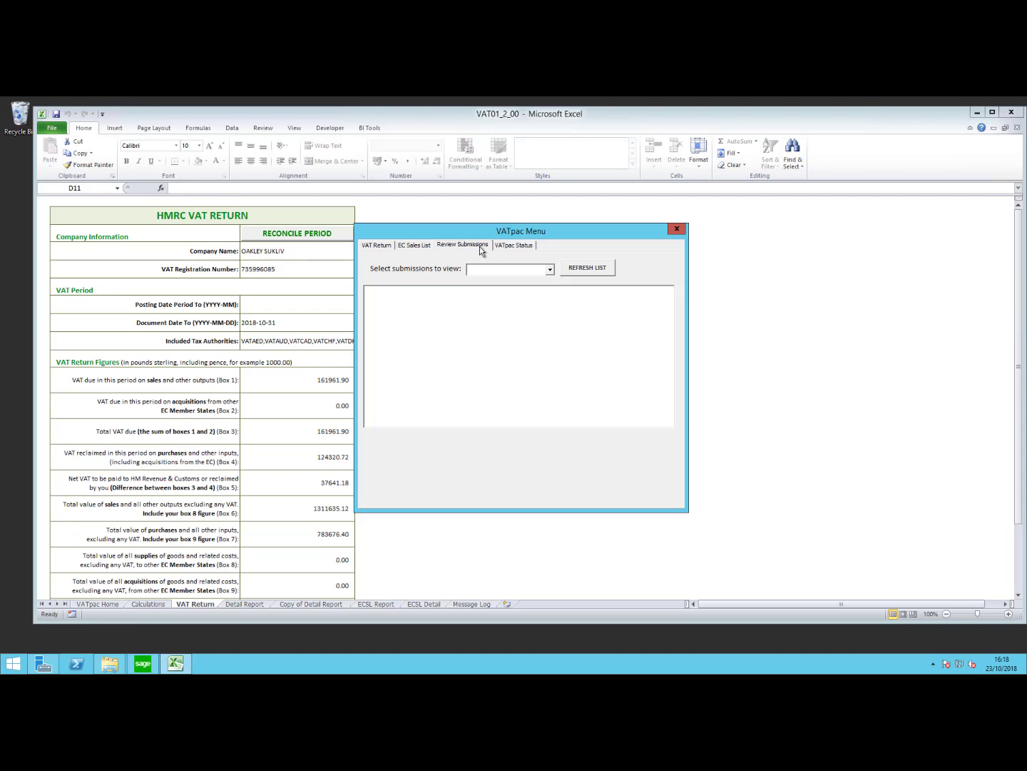
left_click(527, 244)
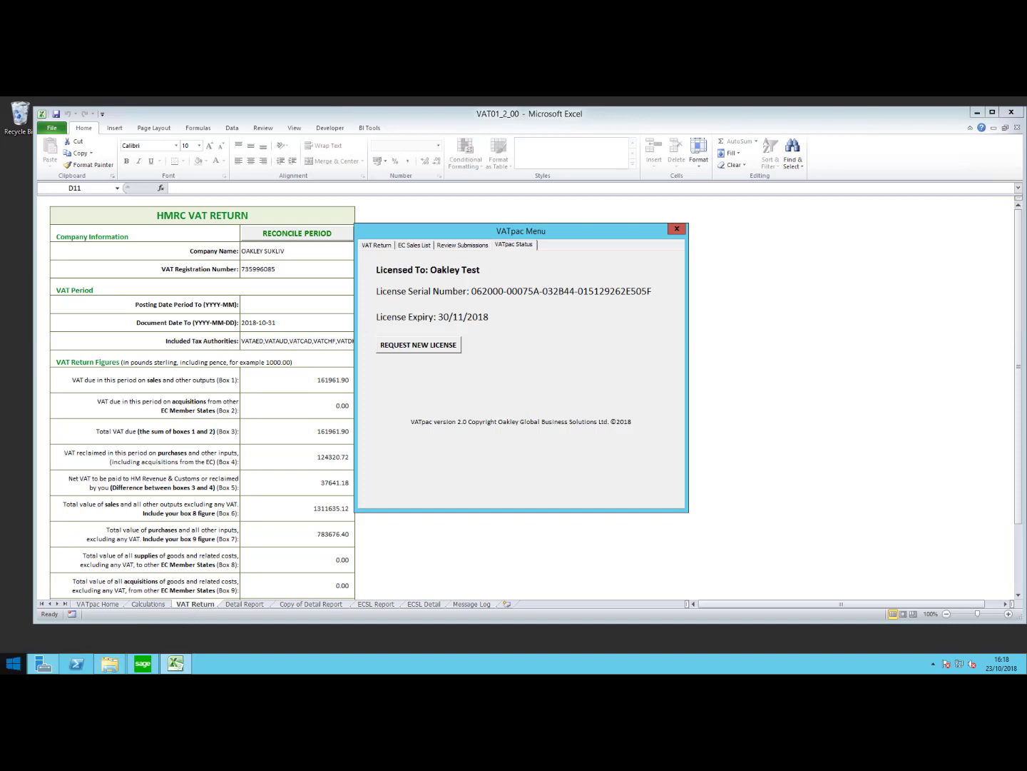
Step: On VAT Return Parameters, select the OAKLEY SUKLIV company and move to its tax authorities list
left_click(378, 248)
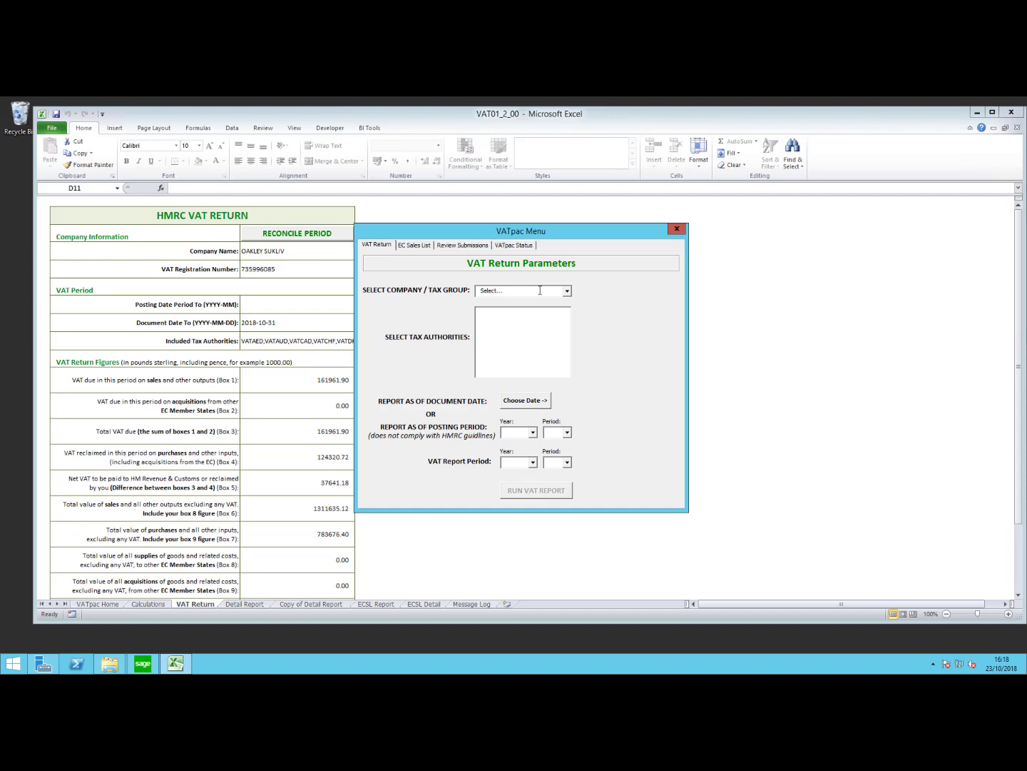
left_click(568, 291)
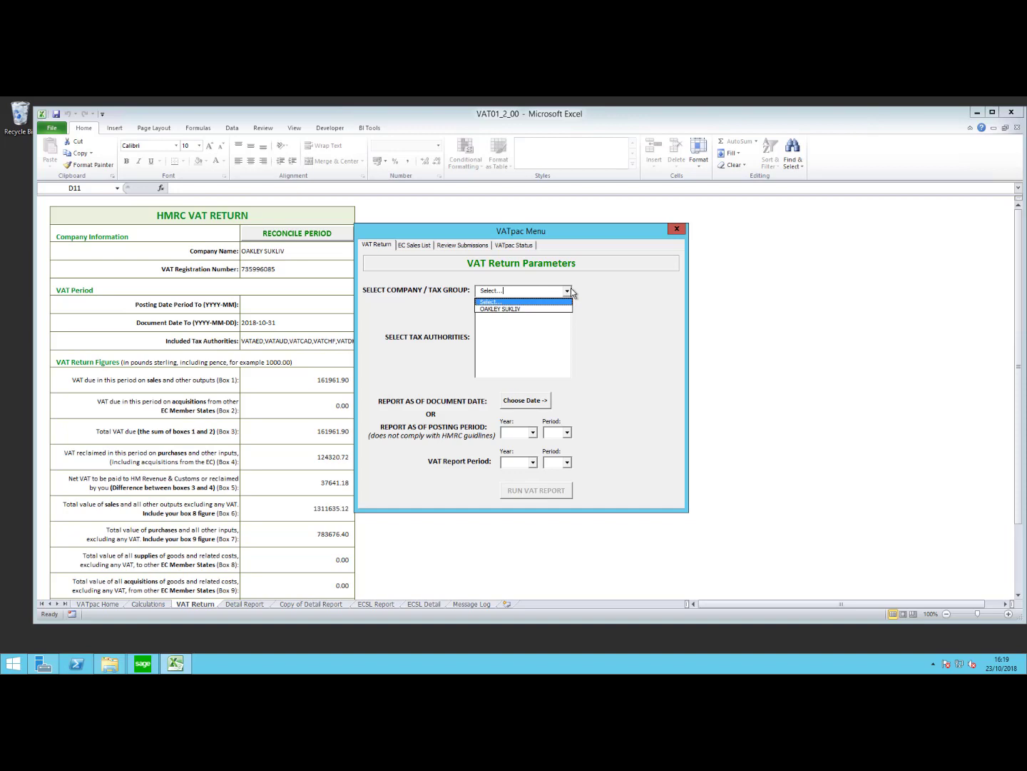
left_click(517, 309)
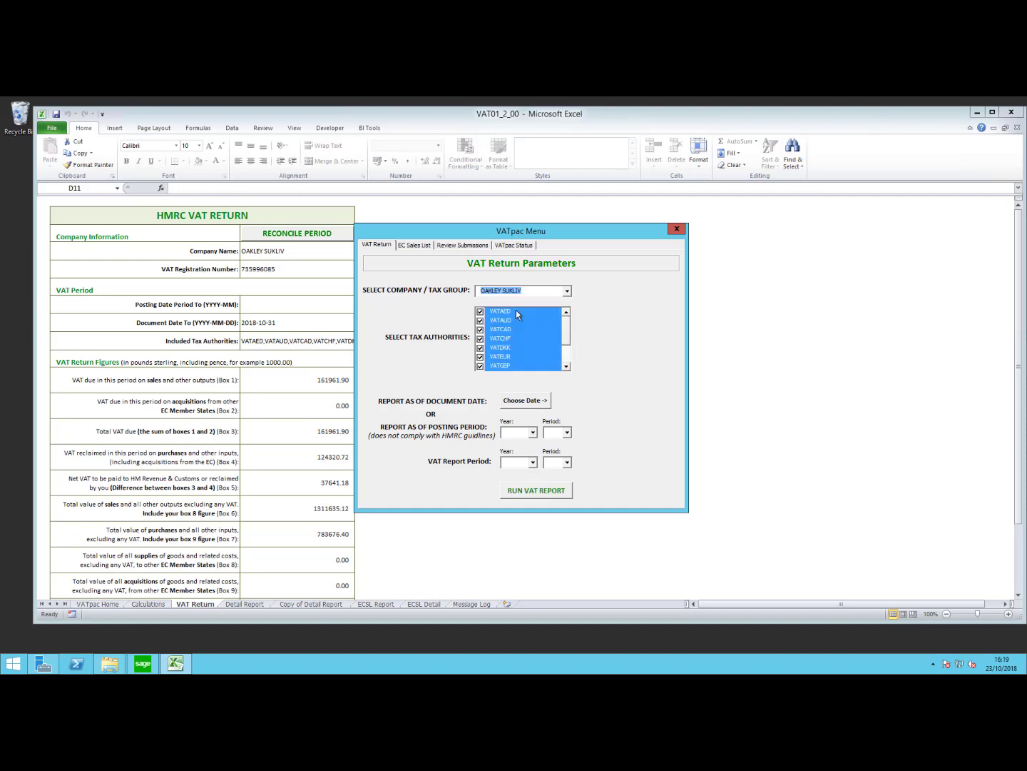
left_click(569, 331)
Step: Set the document date to 30/09/2018 from the calendar
left_click(516, 406)
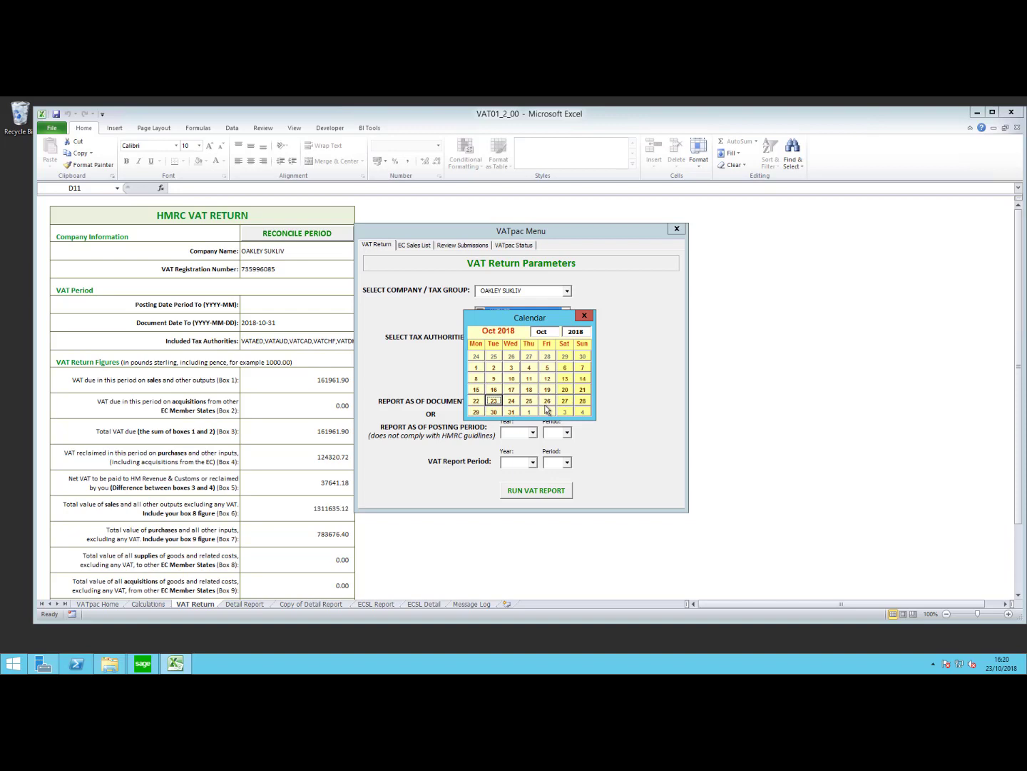
left_click(581, 356)
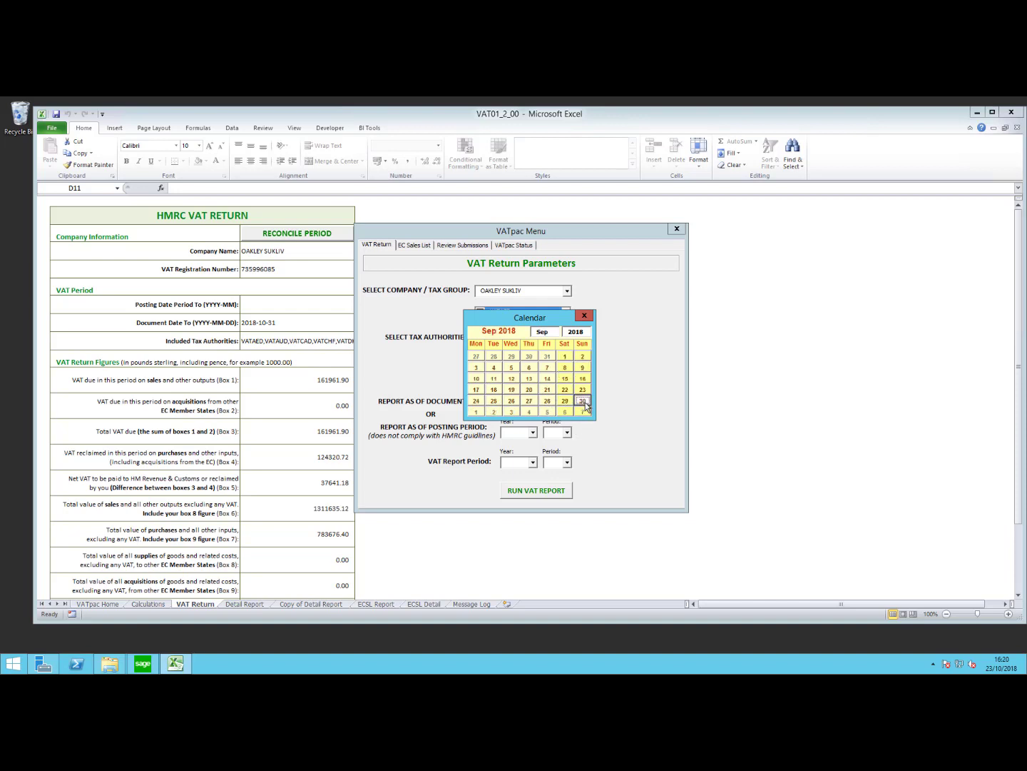
left_click(582, 400)
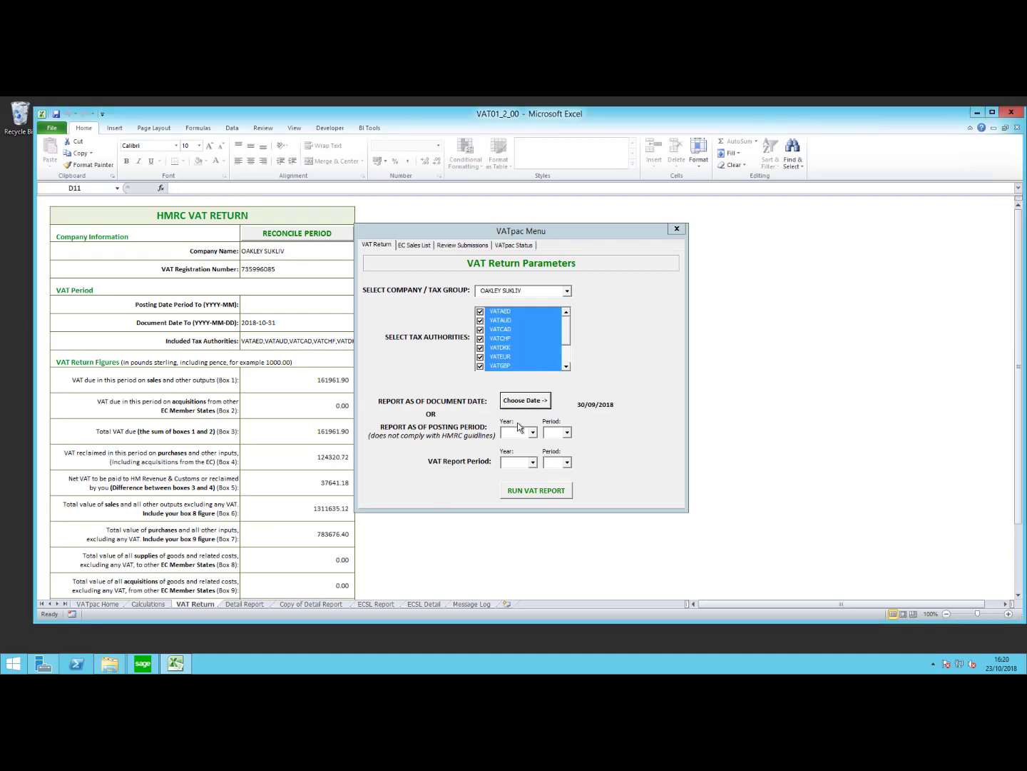
Step: Set the report period to year 2018, period 09, and start the VAT report
left_click(532, 462)
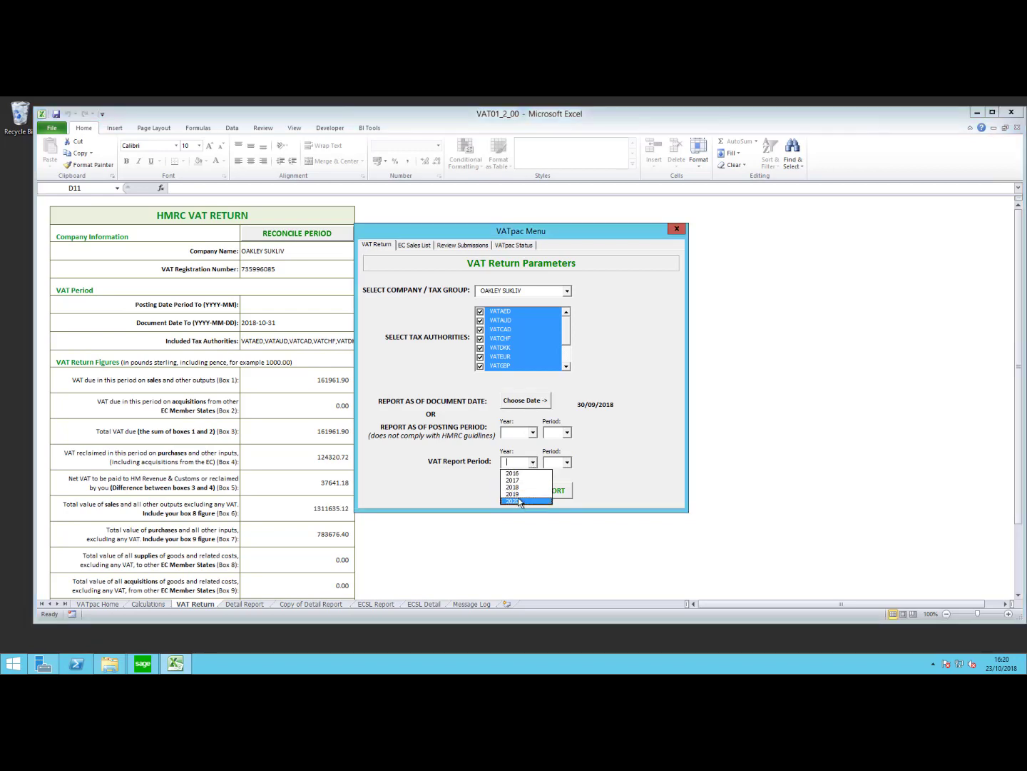
left_click(513, 486)
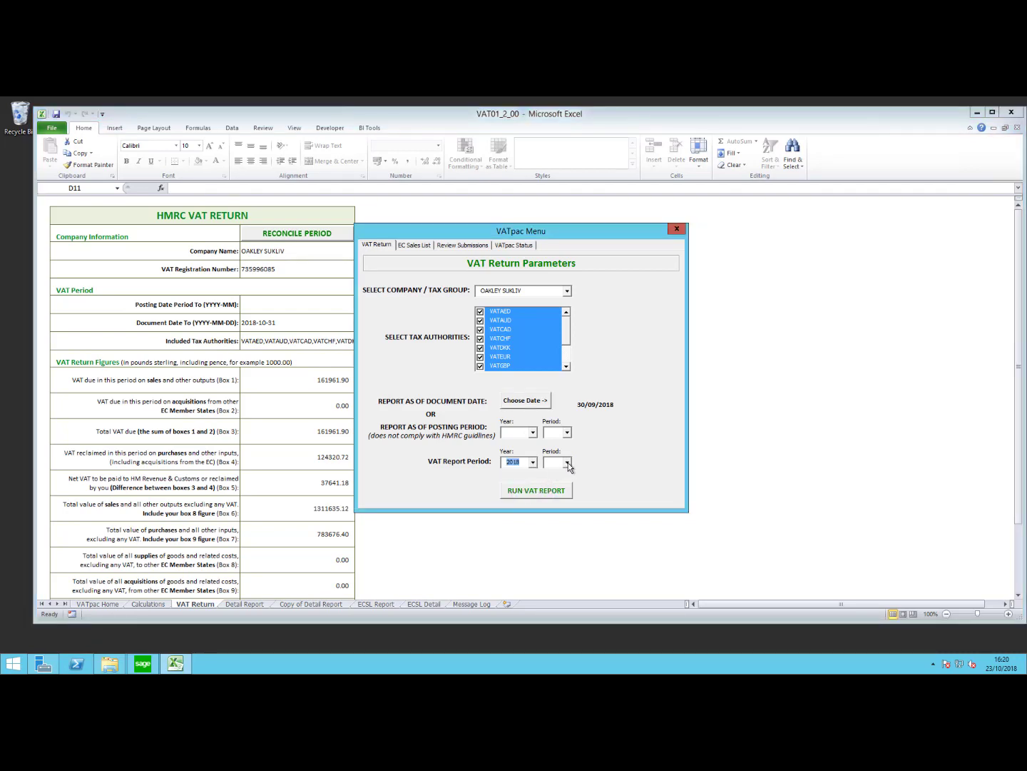
left_click(567, 463)
left_click(590, 521)
left_click(589, 520)
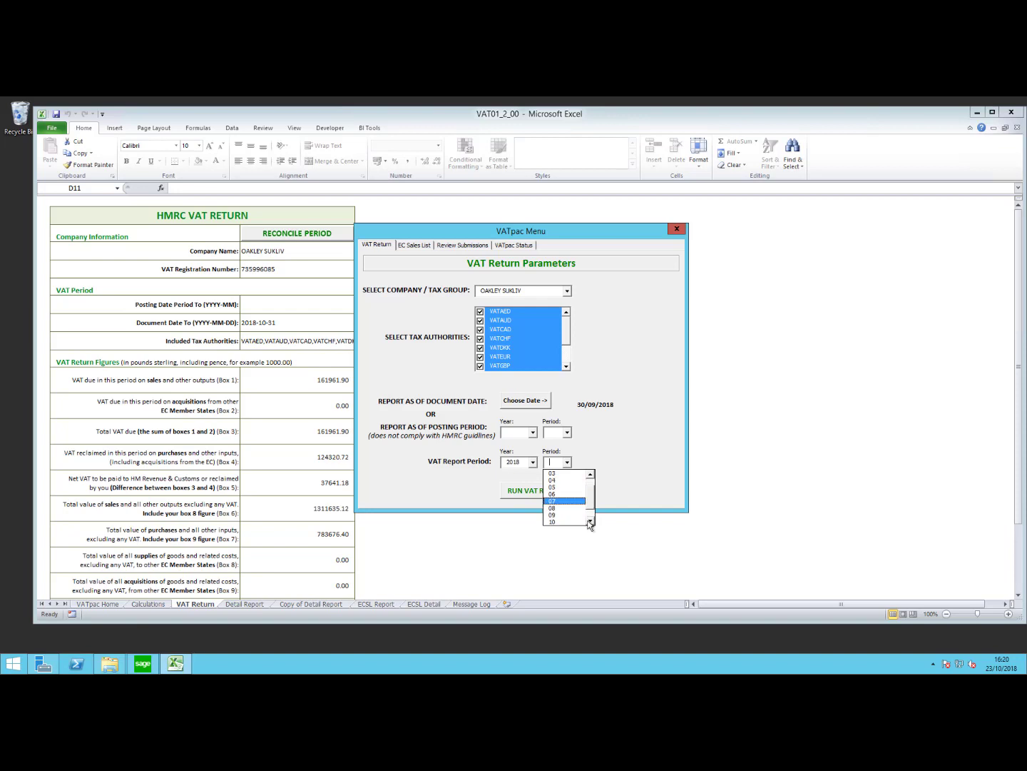
left_click(561, 515)
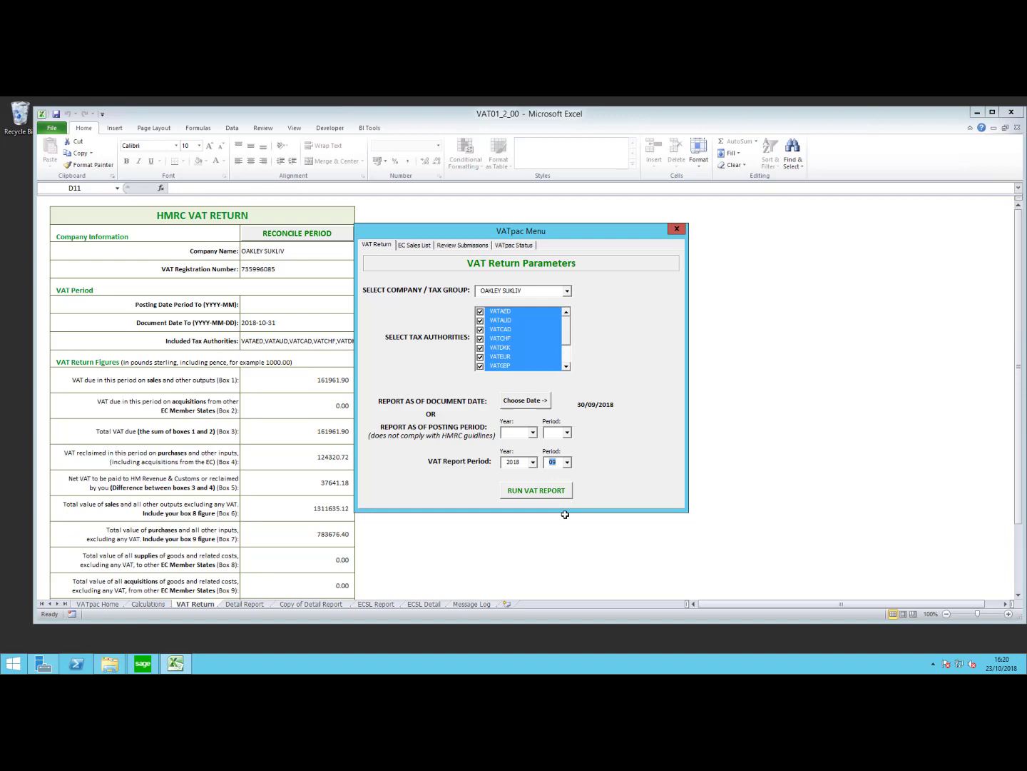
left_click(536, 492)
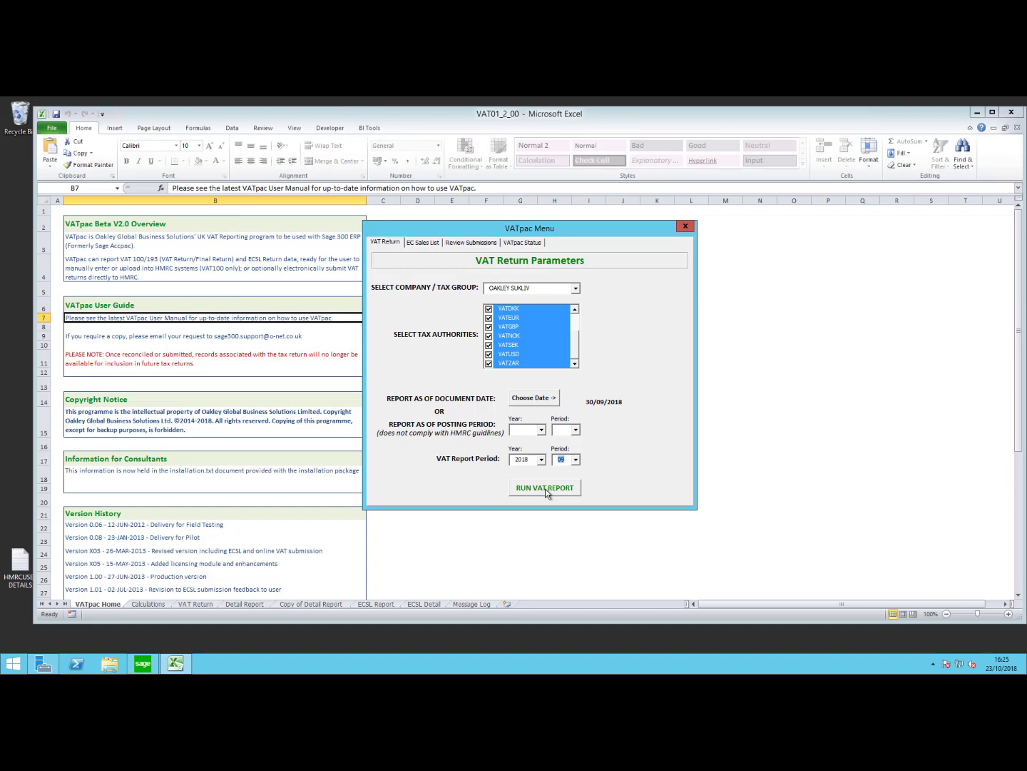
Step: Confirm the OAKLEY SUKLIV report run and close the VATpac menu, showing Box 1 155863.02 and Box 5 33927.81
left_click(545, 489)
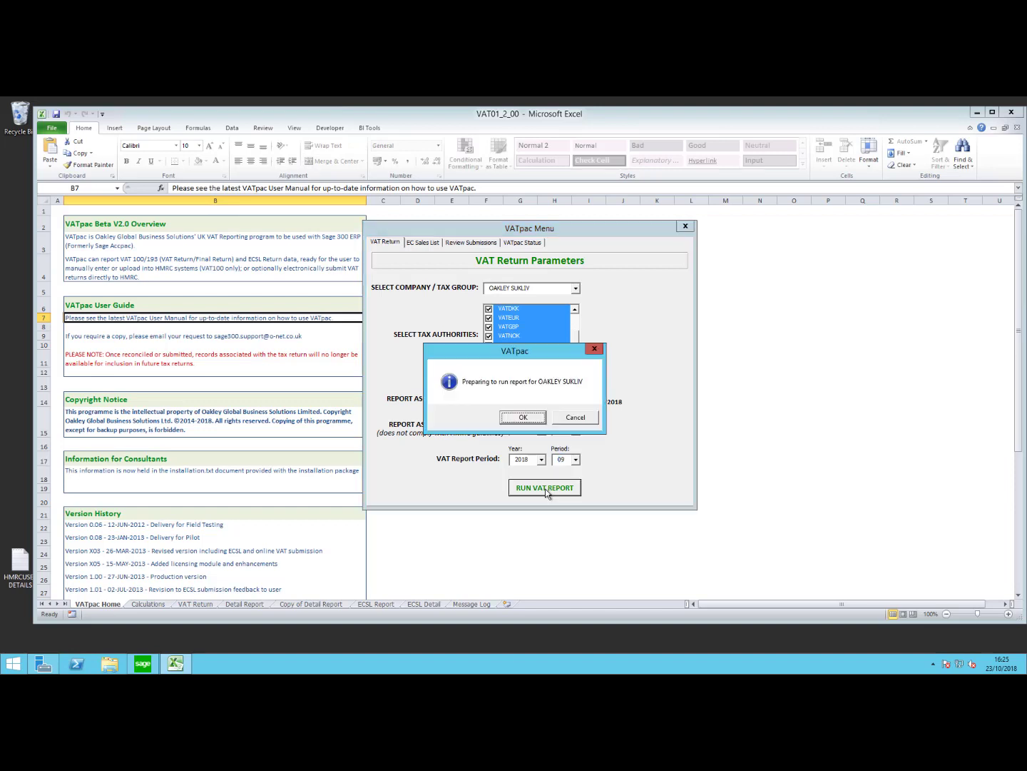
left_click(524, 418)
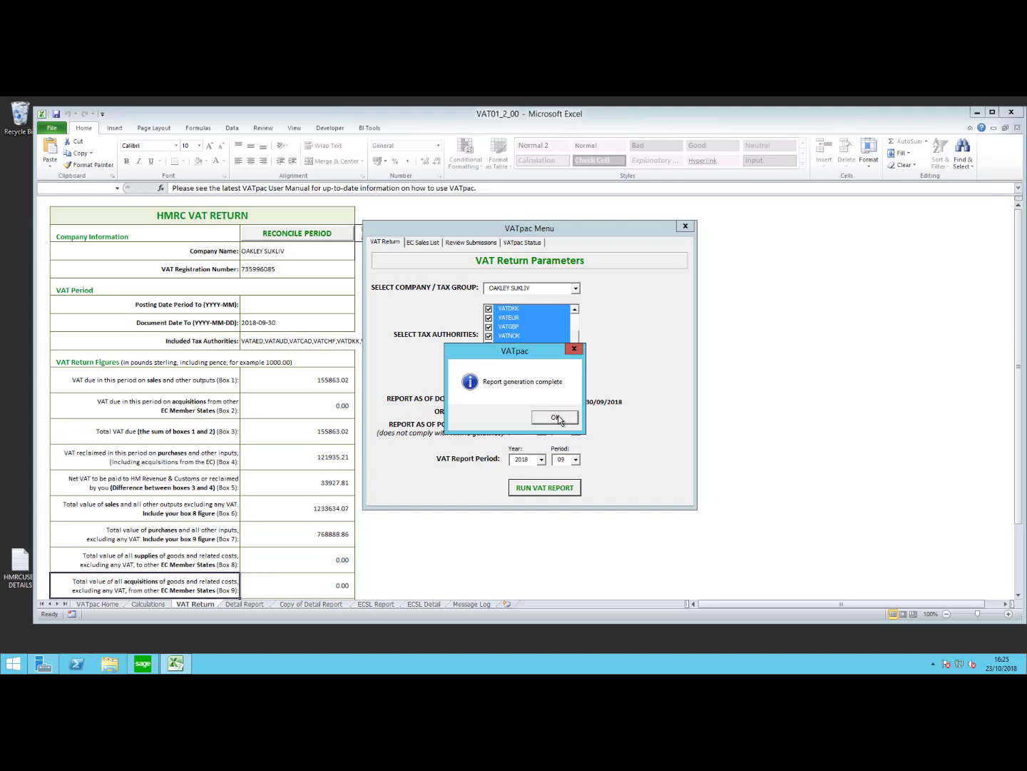
left_click(556, 418)
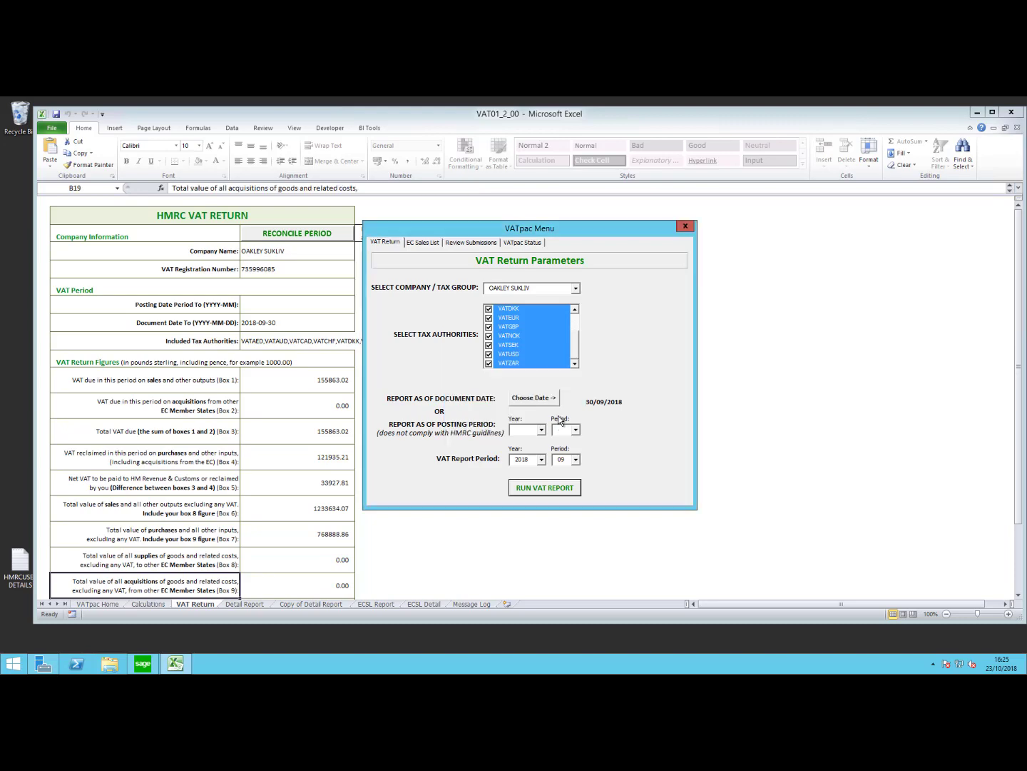
left_click(685, 228)
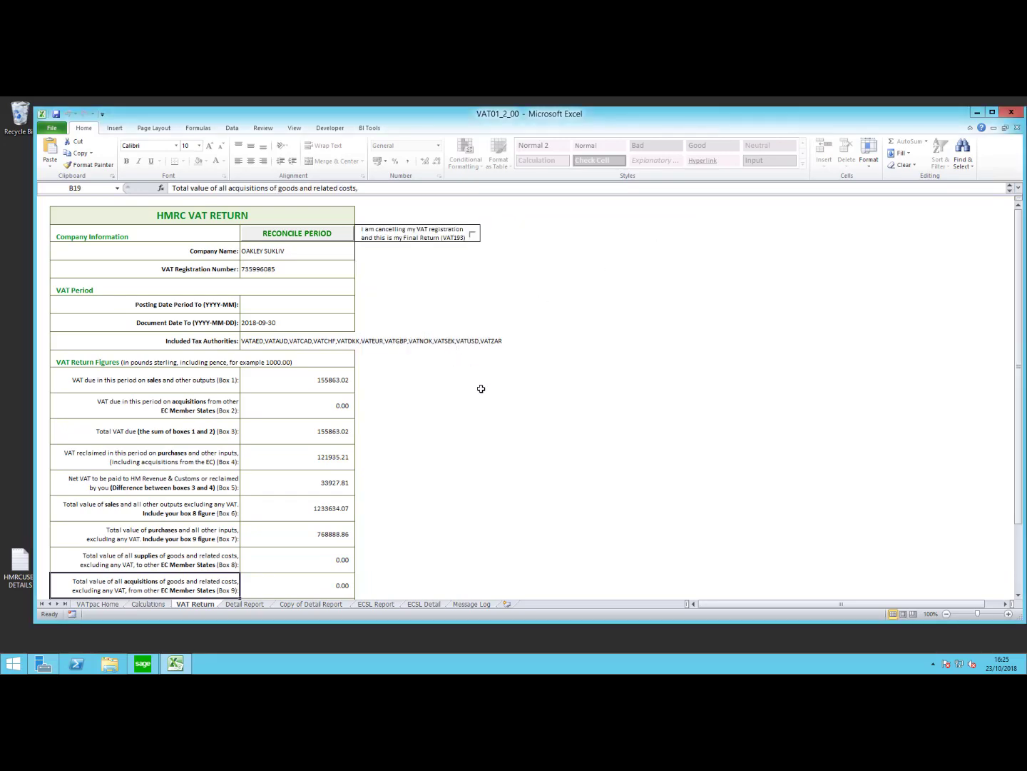
left_click(485, 384)
scroll(485, 391, "down", 2)
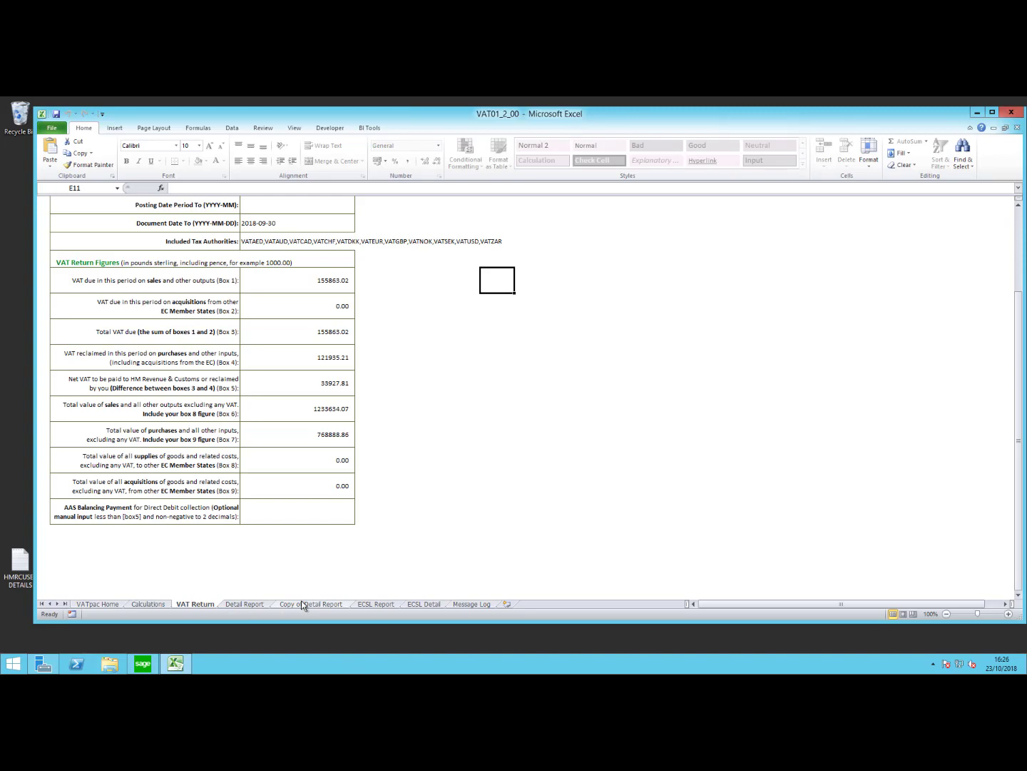
Step: Check the ITDESIGN entries on Detail Report, then filter Copy of Detail Report's Box1 to exclude blanks
left_click(244, 604)
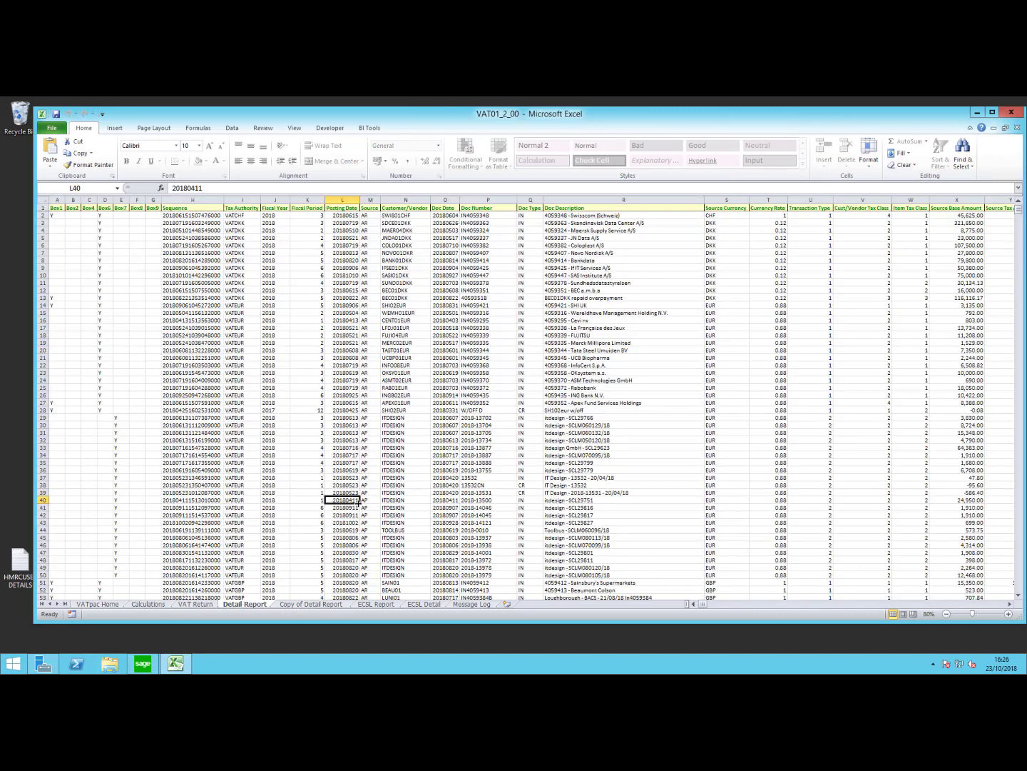
left_click_drag(388, 479, 387, 471)
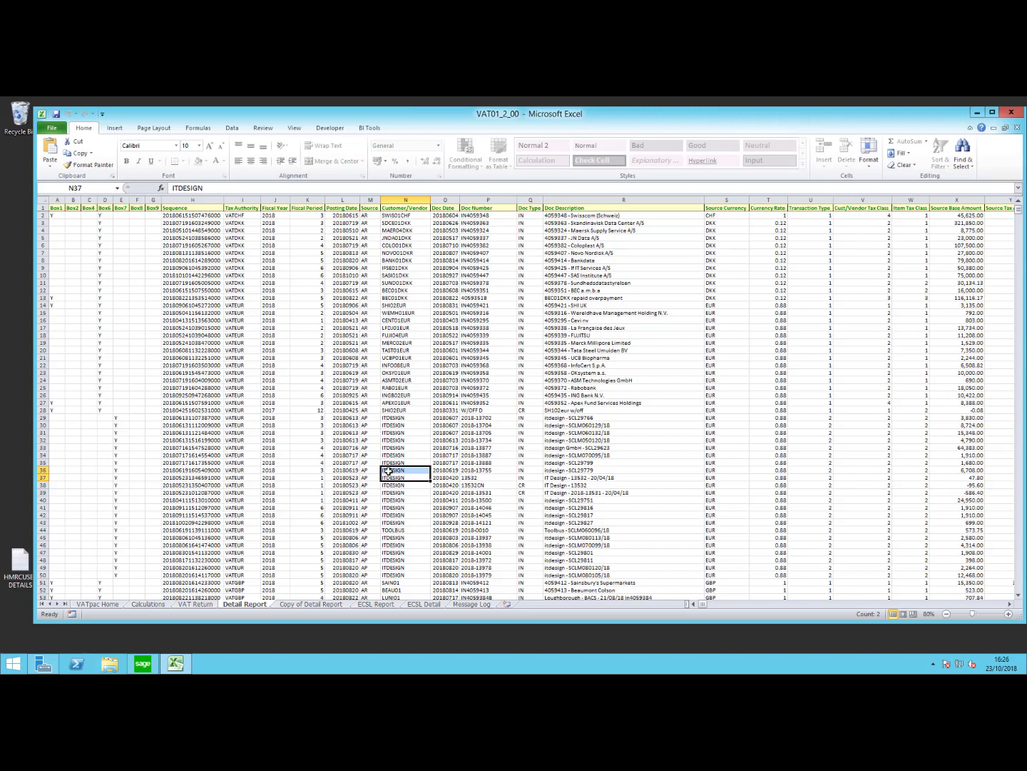
left_click(314, 605)
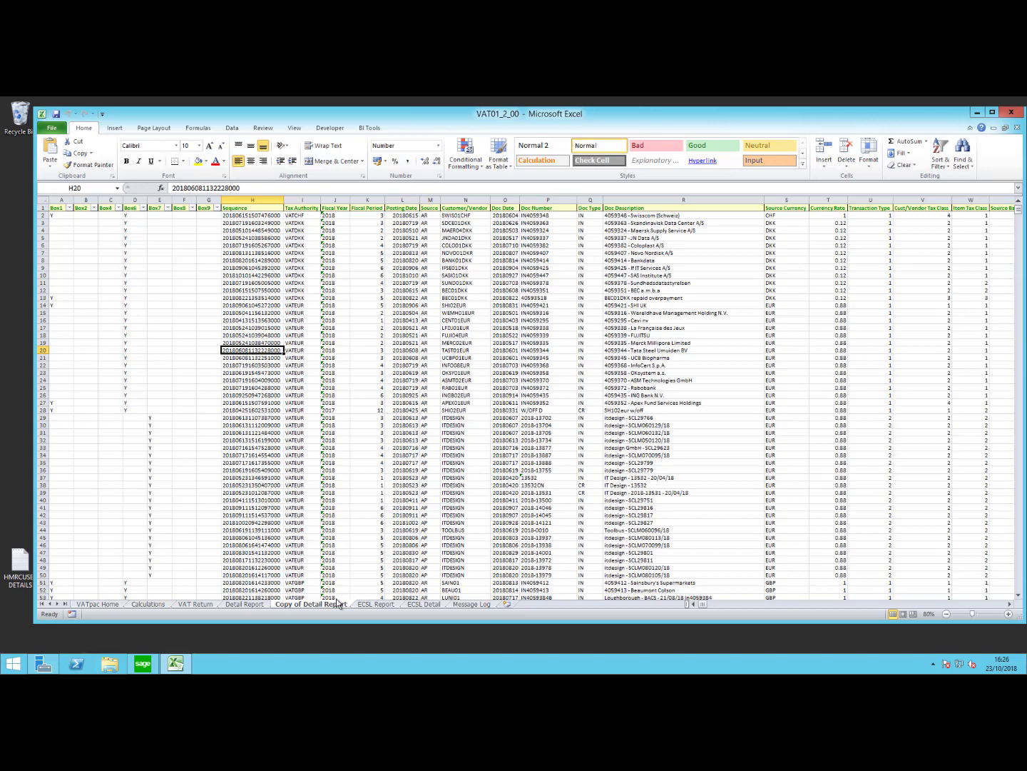
left_click(69, 208)
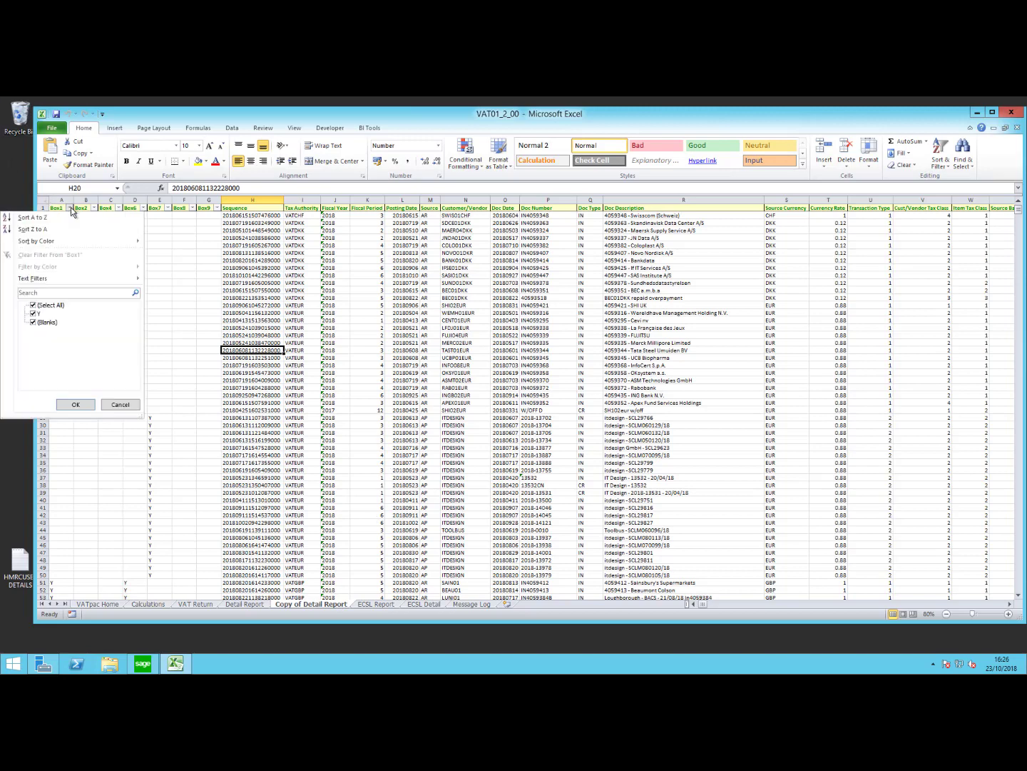
left_click(33, 323)
left_click(70, 405)
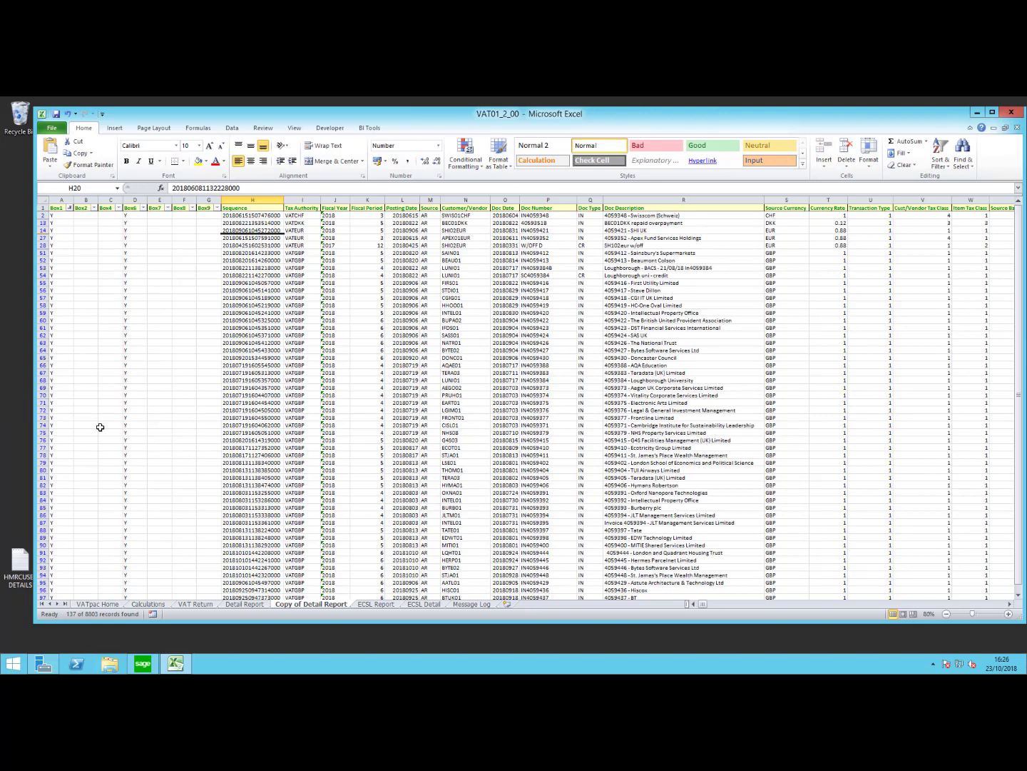
left_click(196, 605)
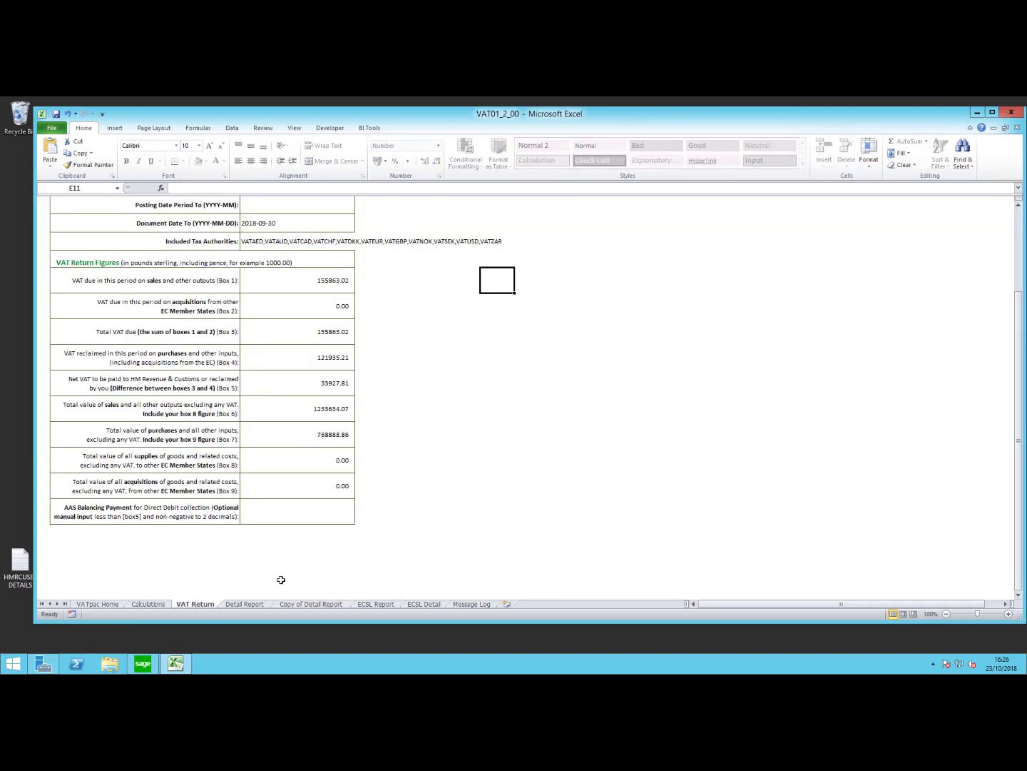
Step: Reconcile the period and send the VAT return to HMRC as a test, acknowledging the success message
left_click(546, 459)
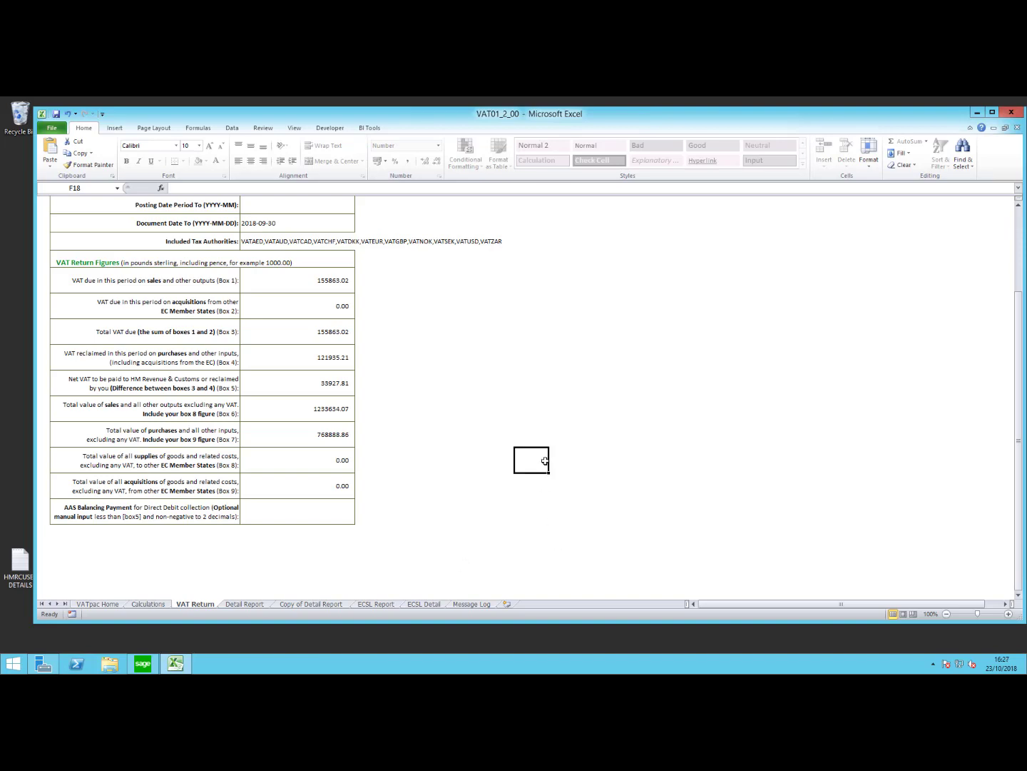
scroll(549, 459, "up", 2)
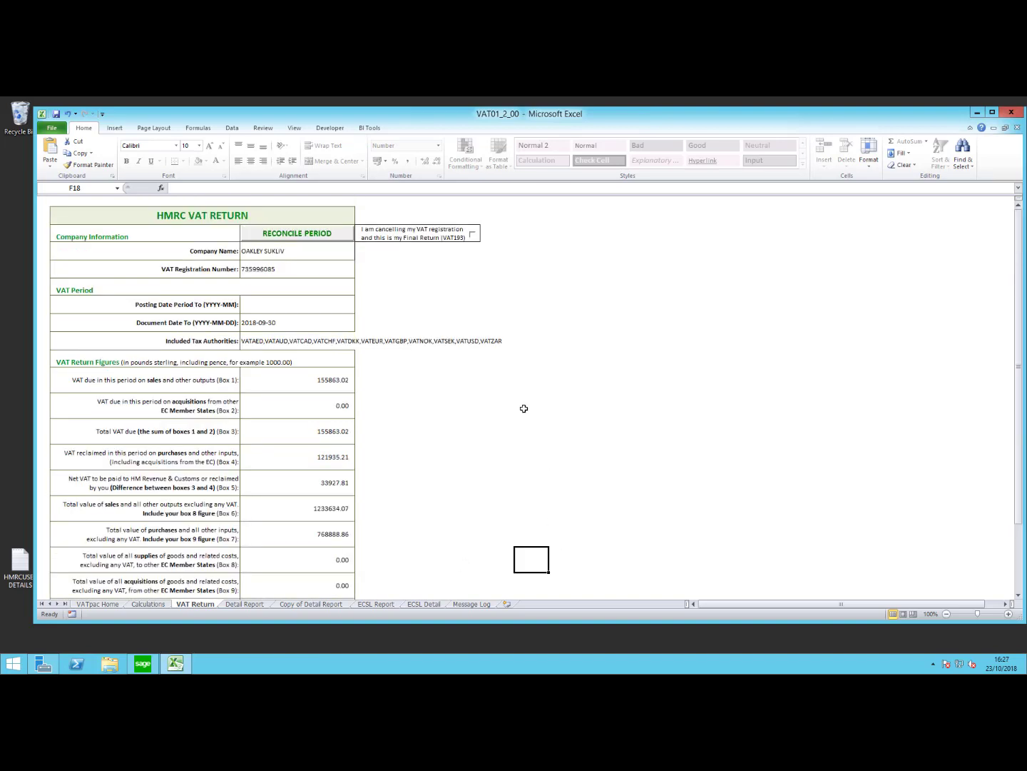
left_click(307, 241)
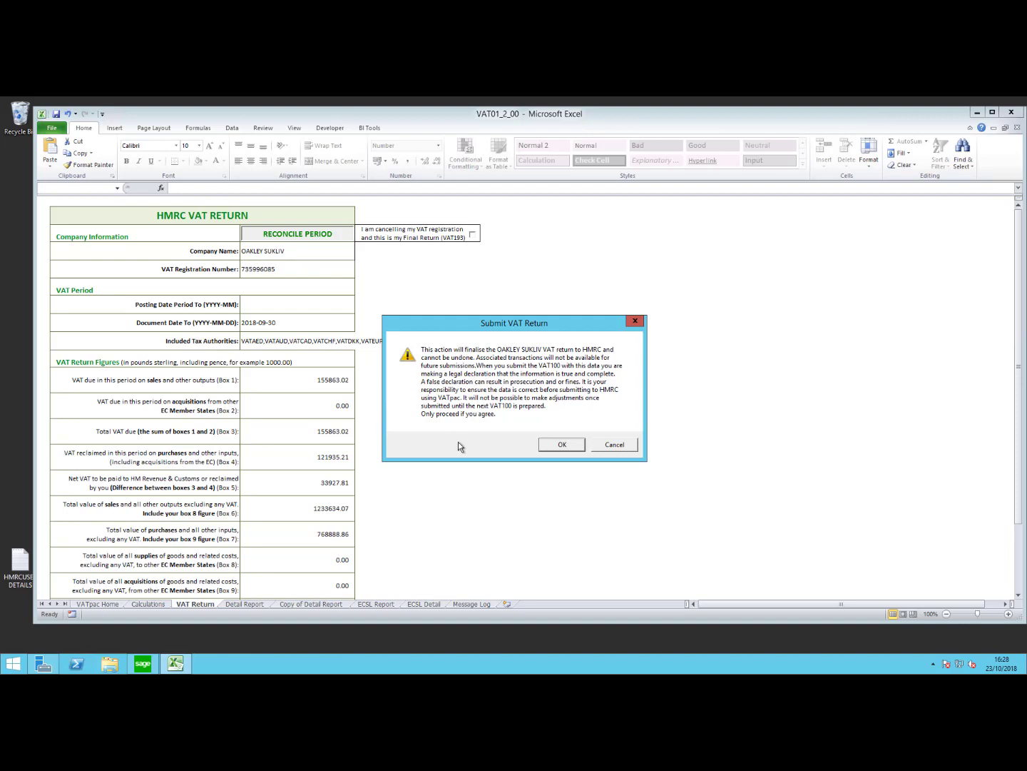
left_click(575, 446)
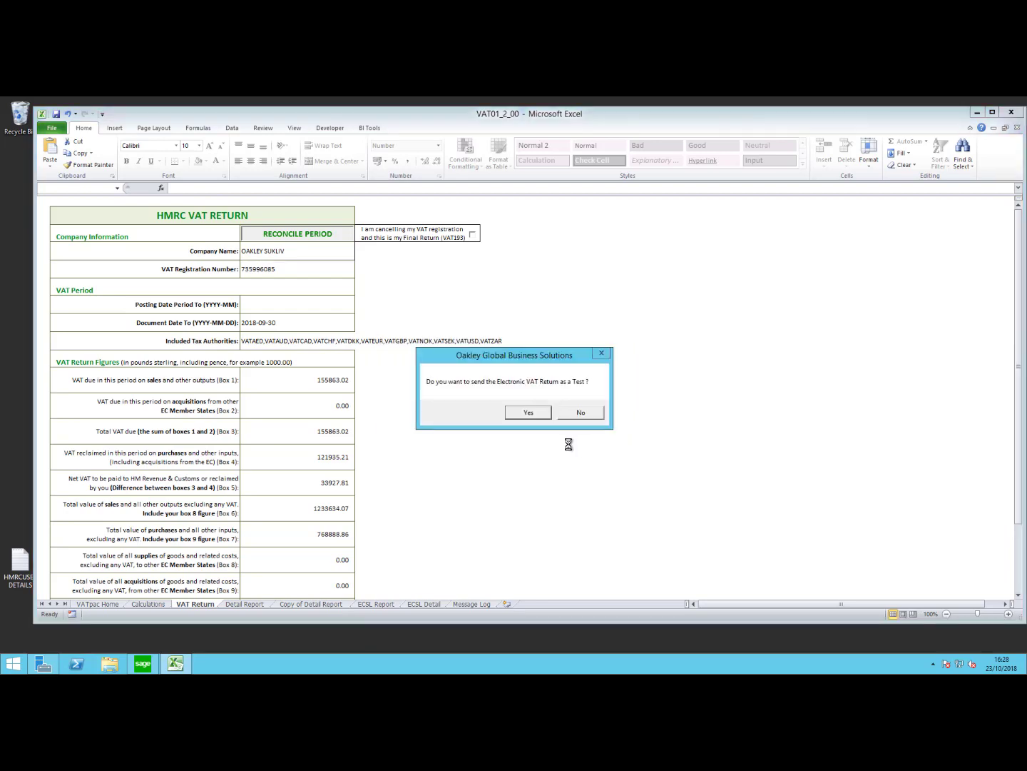
left_click(528, 416)
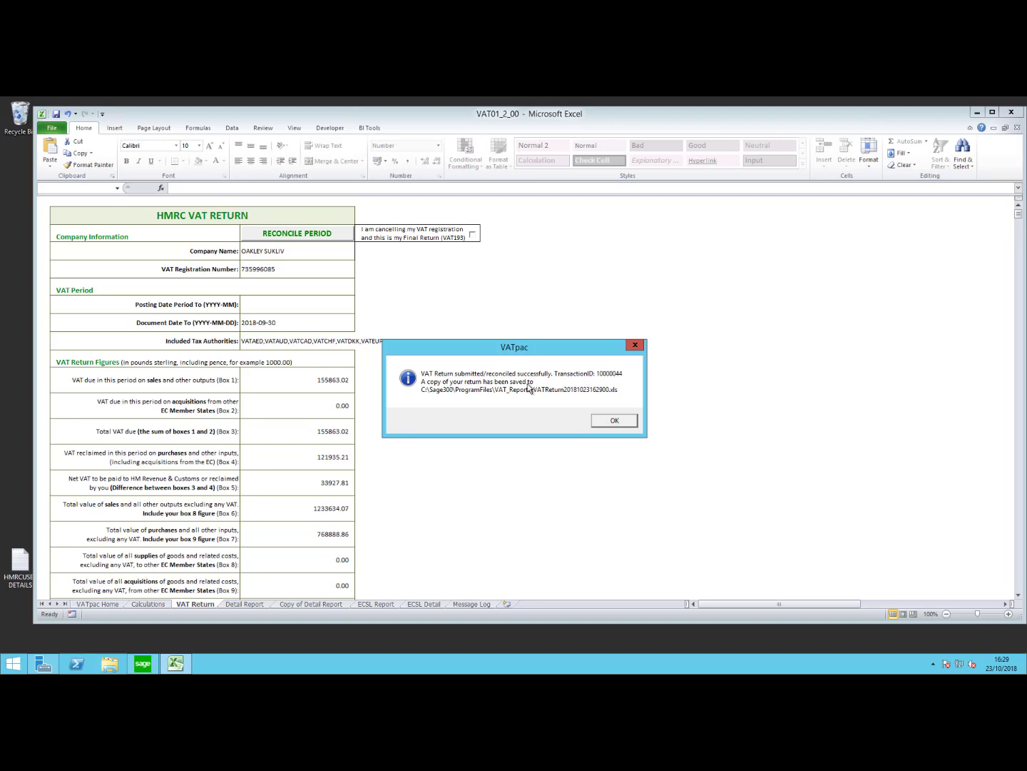
left_click(614, 421)
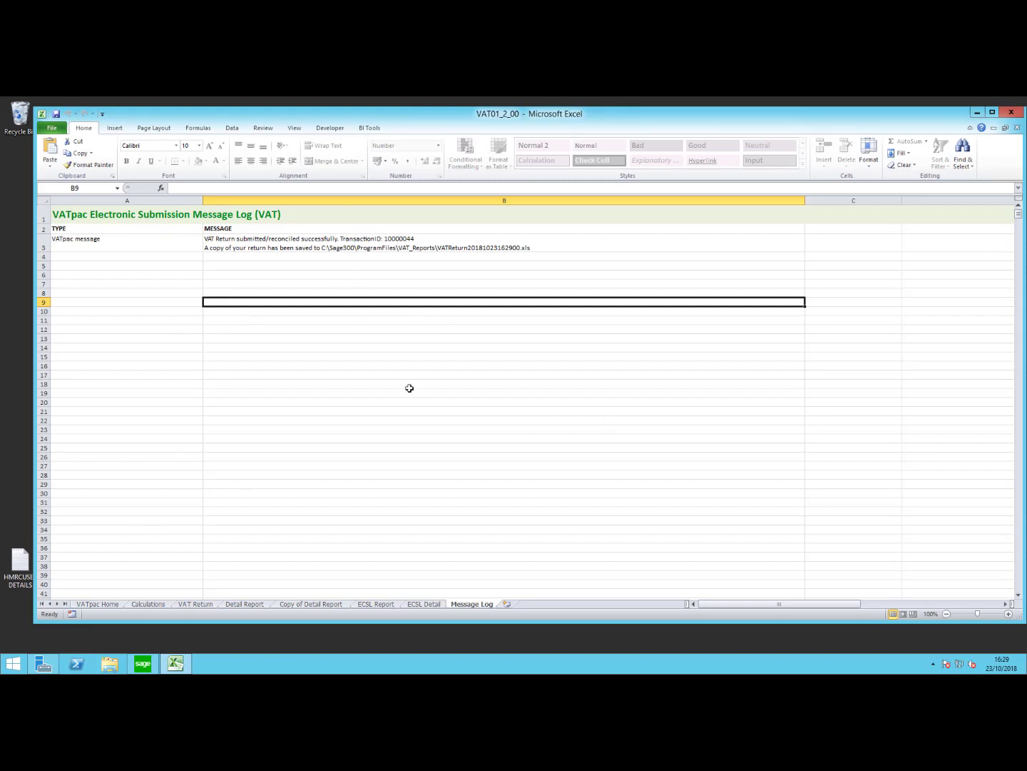
Step: Select cell B3 on the Message Log sheet to read the logged submission message
left_click(236, 247)
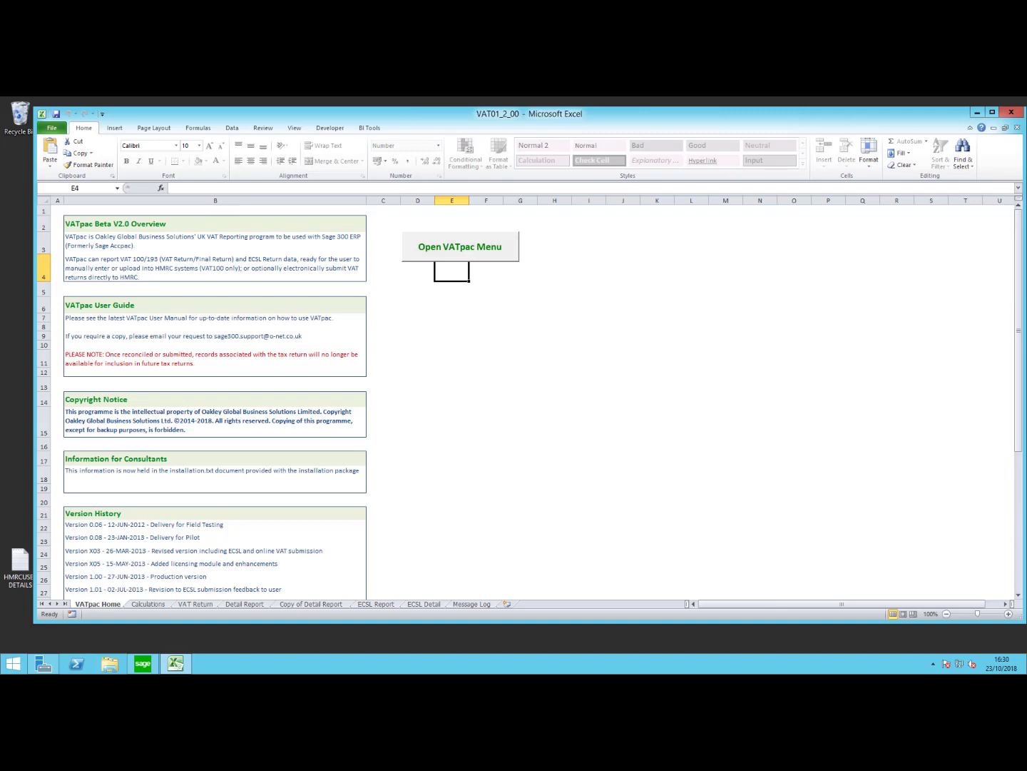
Step: Reopen the VAT Return parameters, choose the company and set document date 30/09/2018
left_click(478, 240)
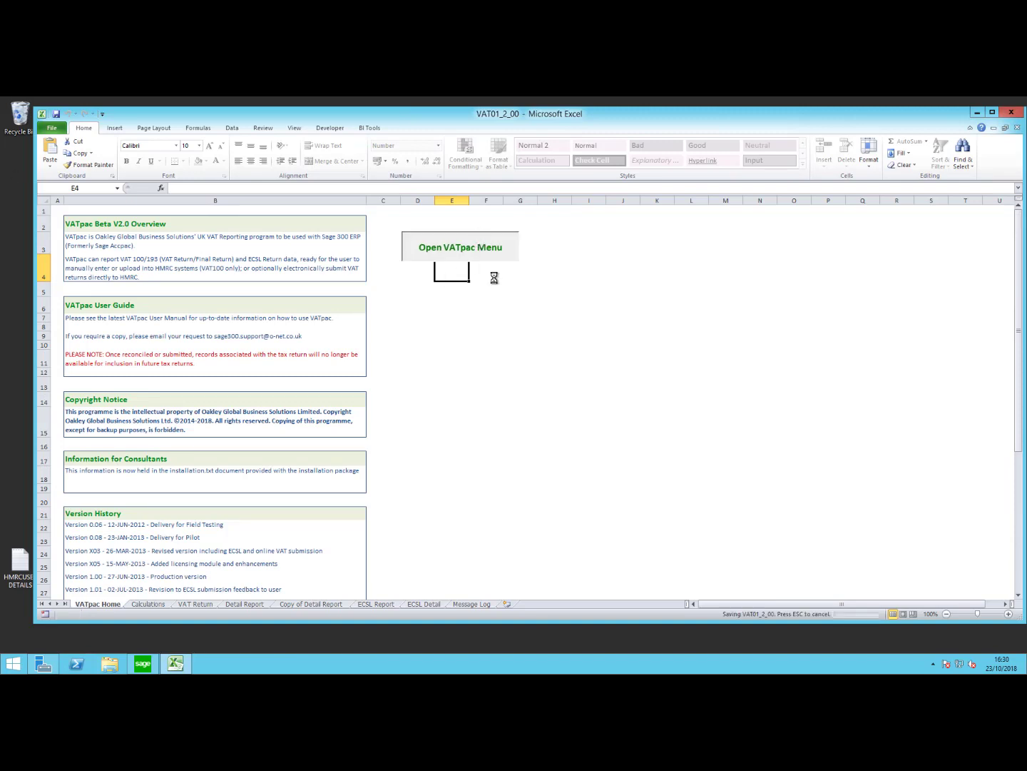
left_click(378, 243)
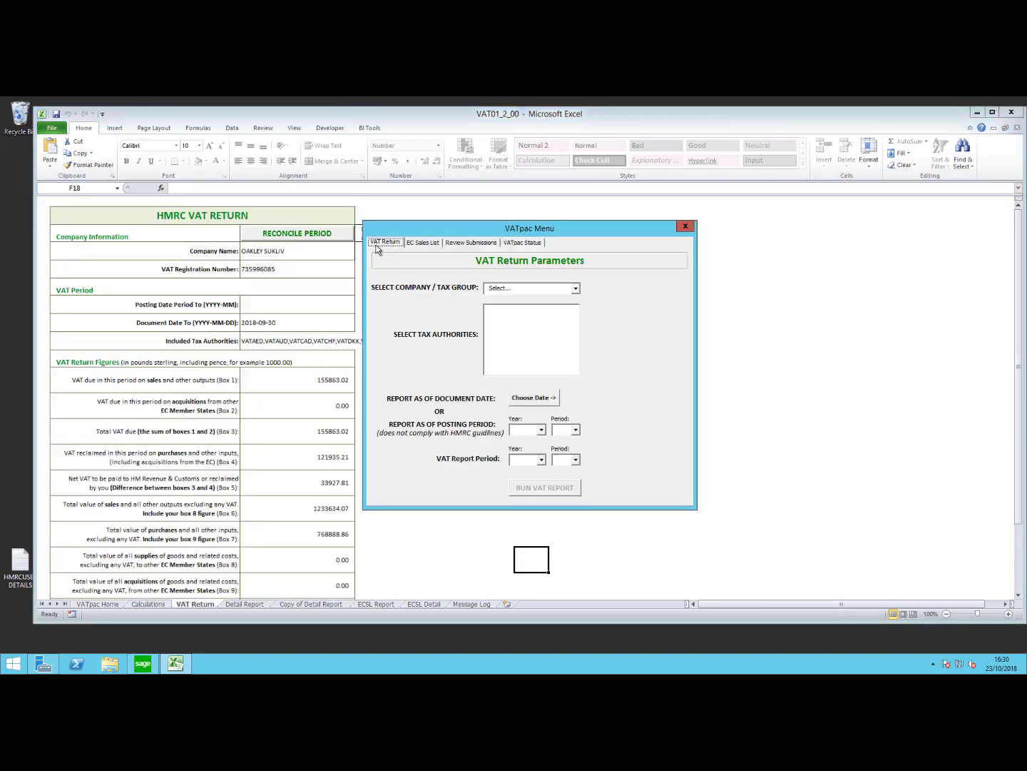
left_click(575, 288)
left_click(541, 307)
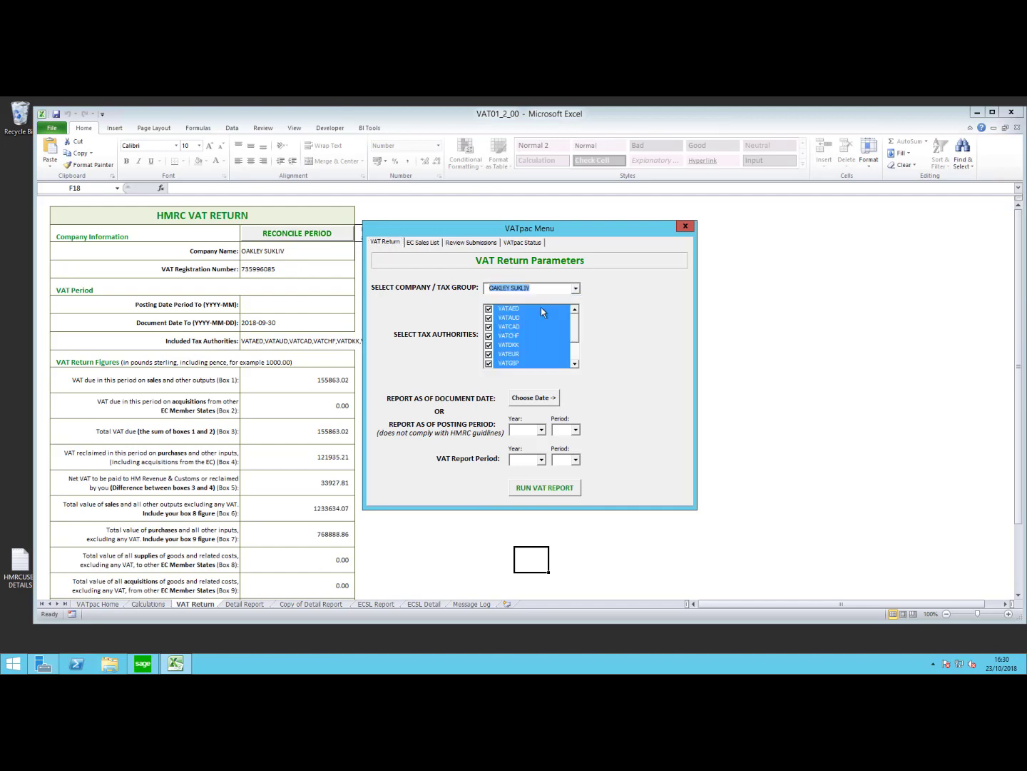
left_click(534, 397)
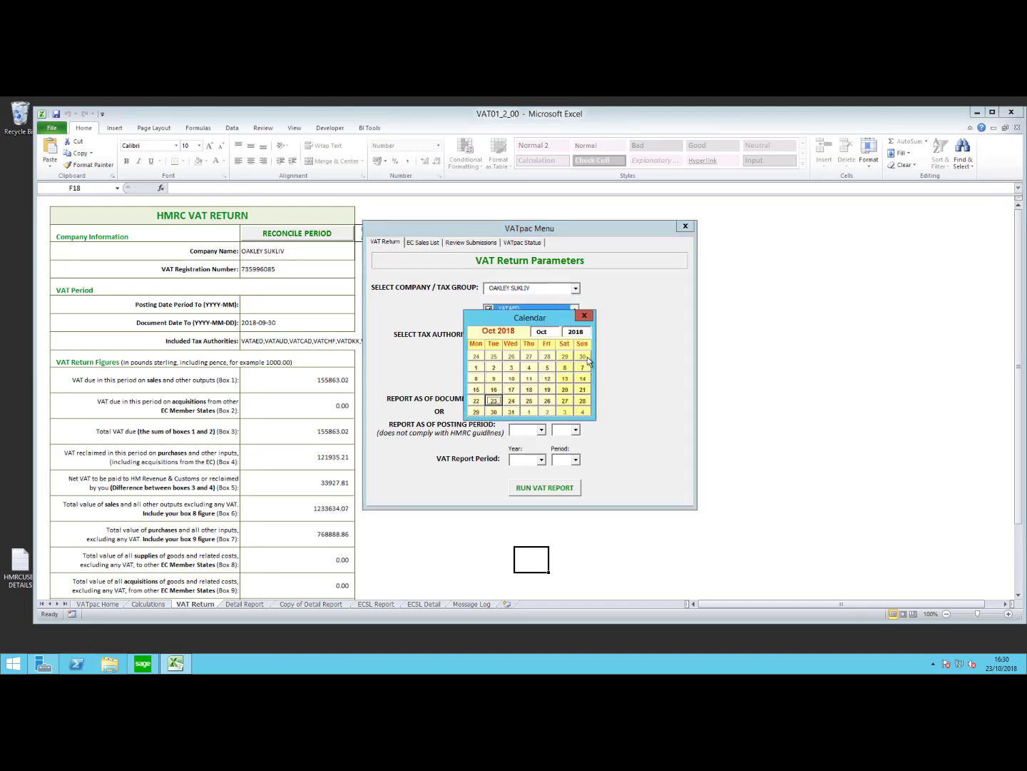
left_click(584, 355)
left_click(581, 401)
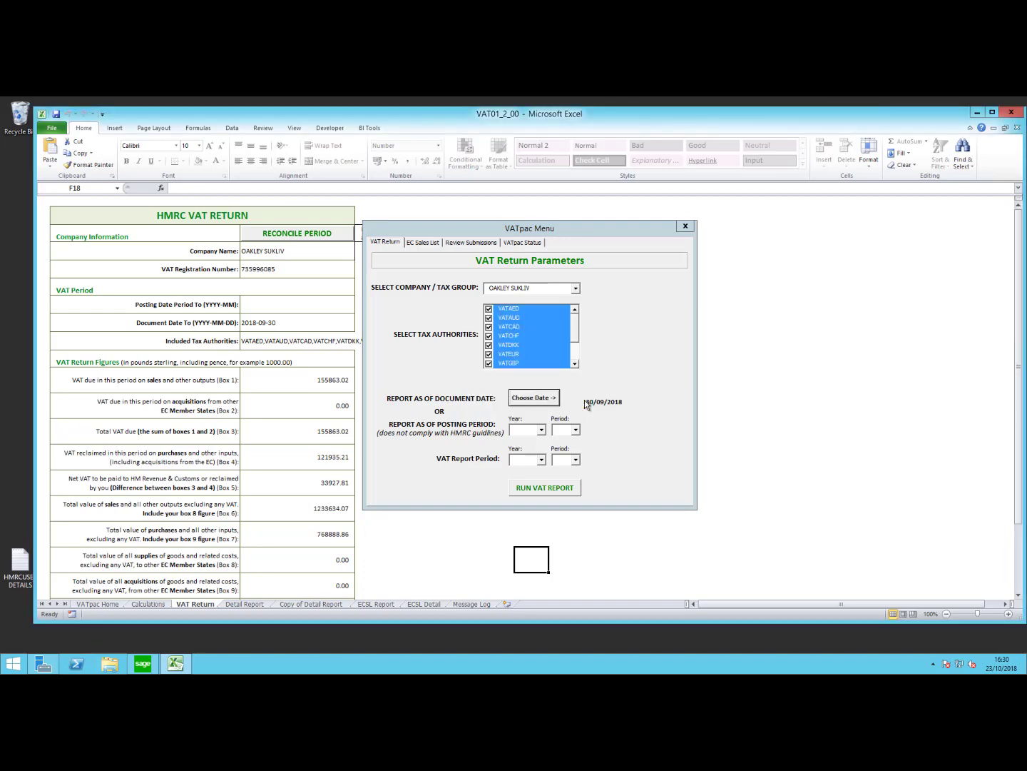
Step: Run the report for 2018 period 09 and dismiss the 'No Vat Detail Data to Process' error
left_click(540, 460)
left_click(531, 489)
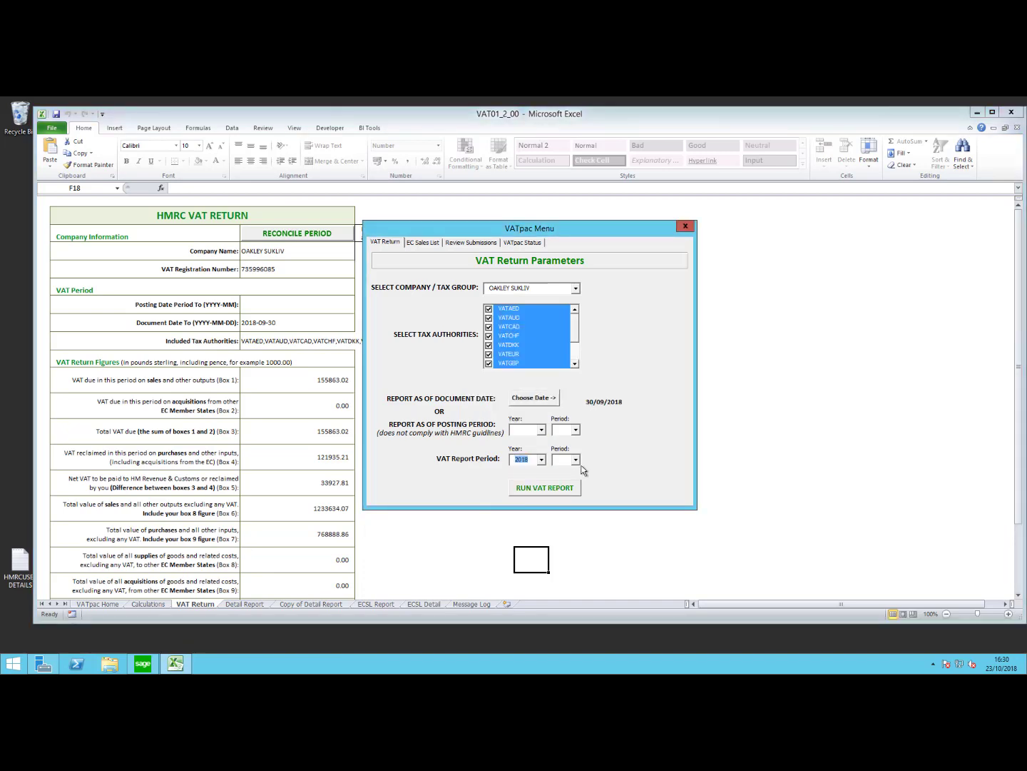
left_click(575, 458)
left_click(599, 518)
left_click(600, 518)
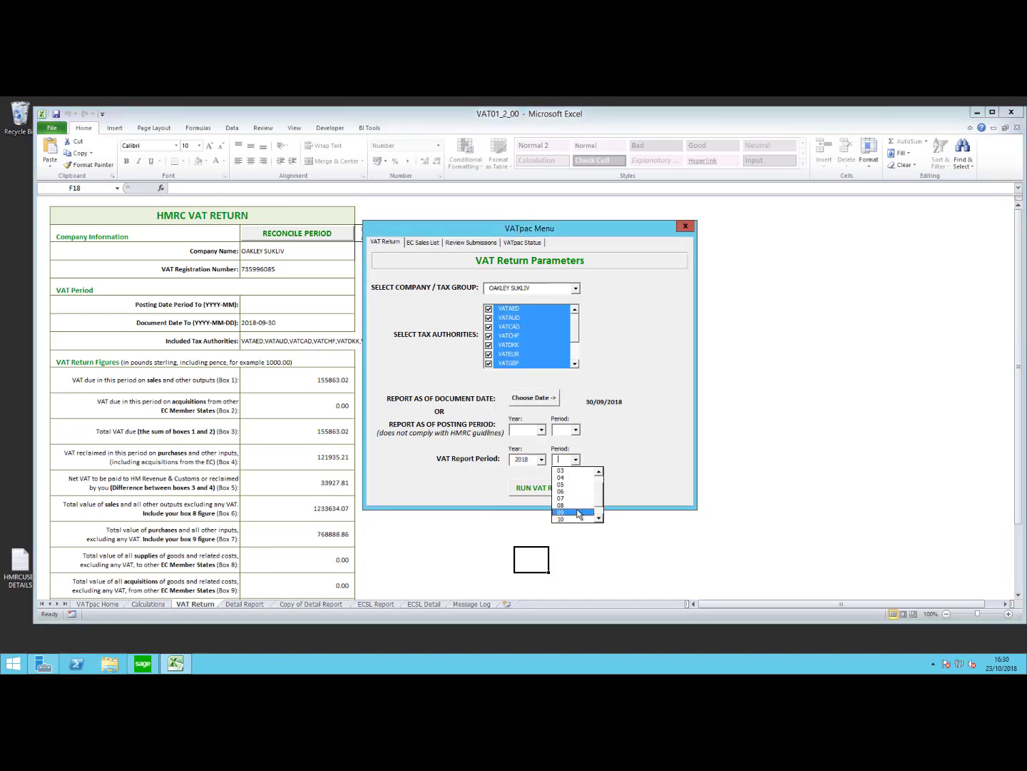
left_click(578, 512)
left_click(544, 491)
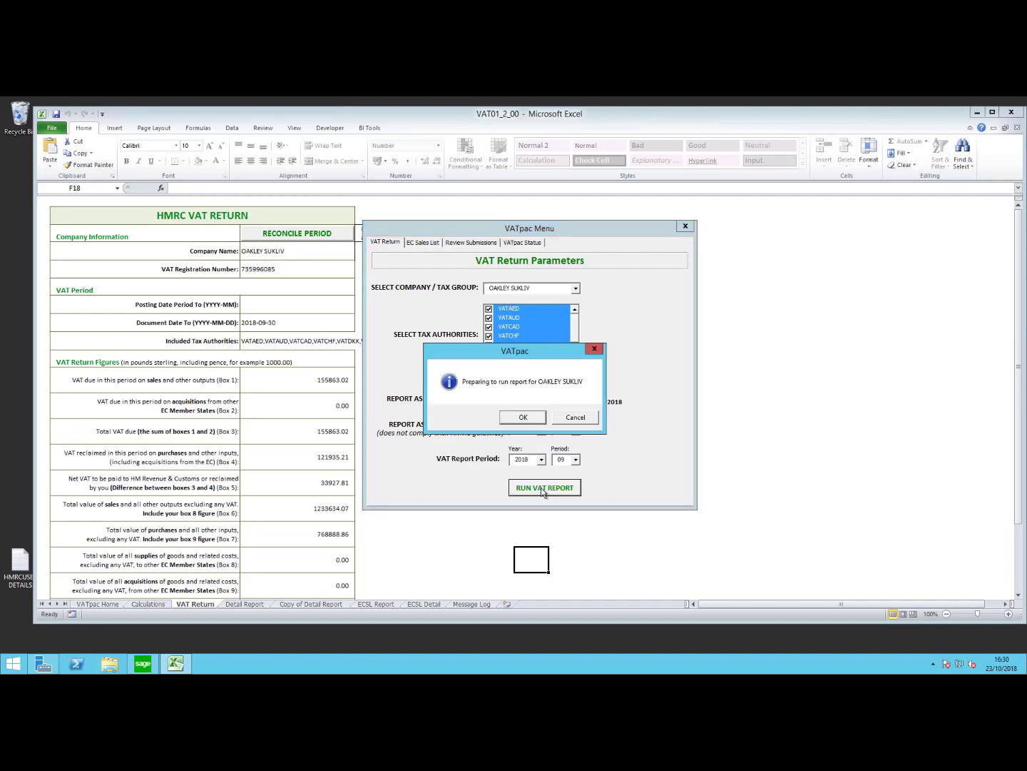
left_click(525, 418)
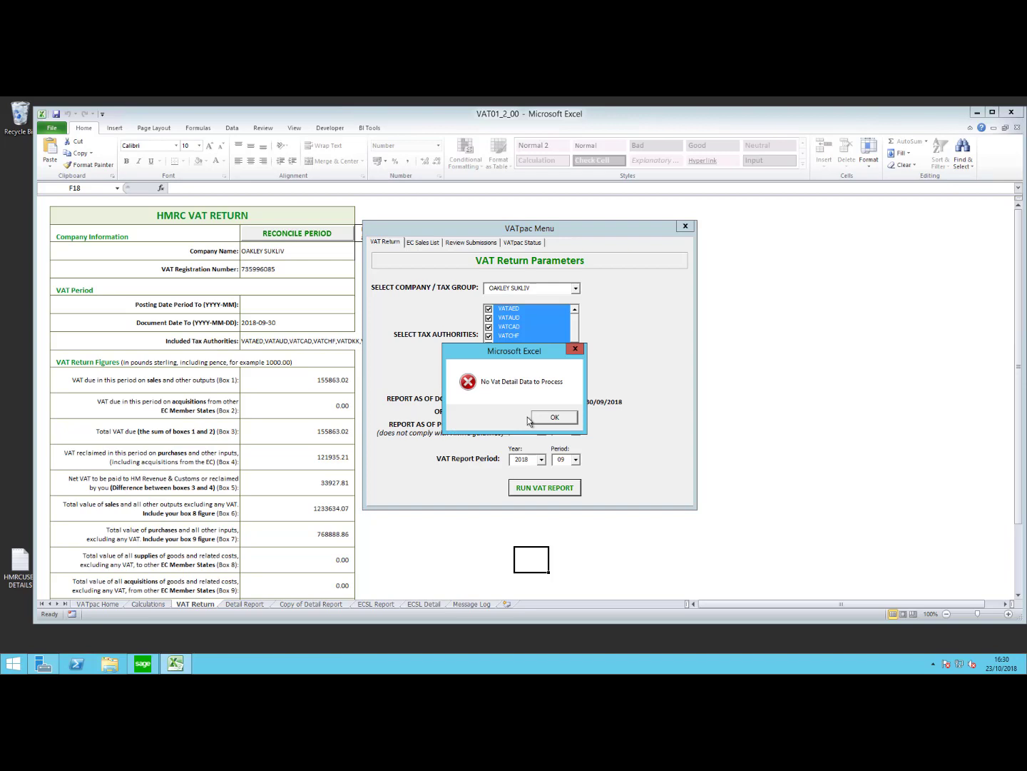
left_click(546, 423)
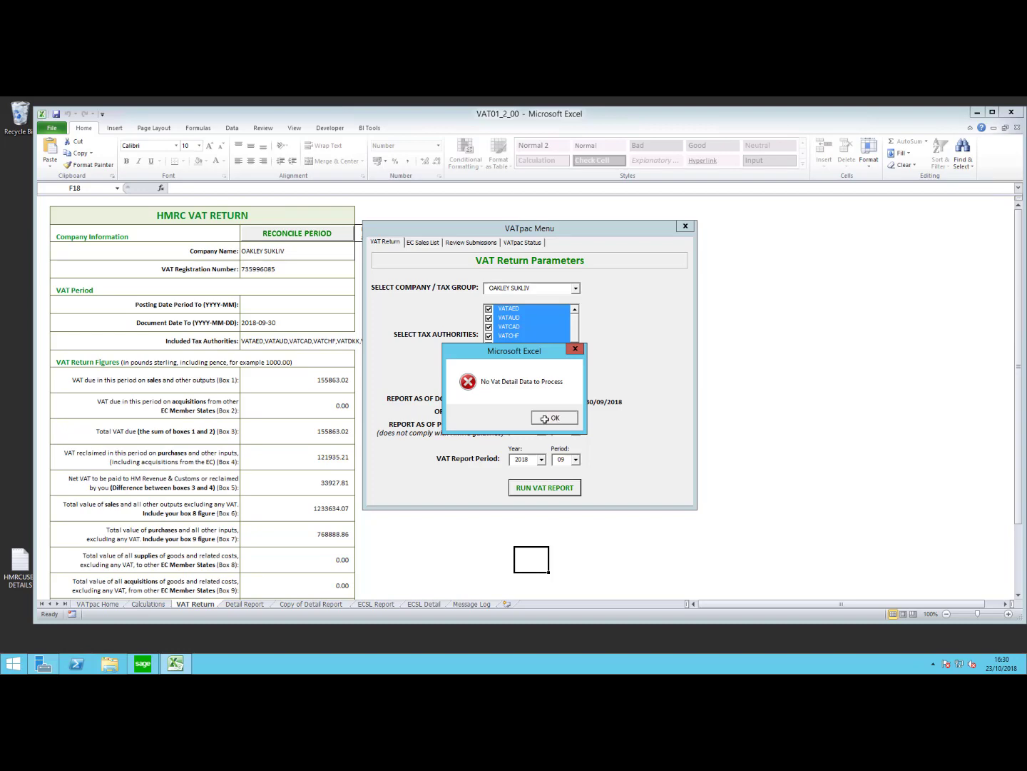